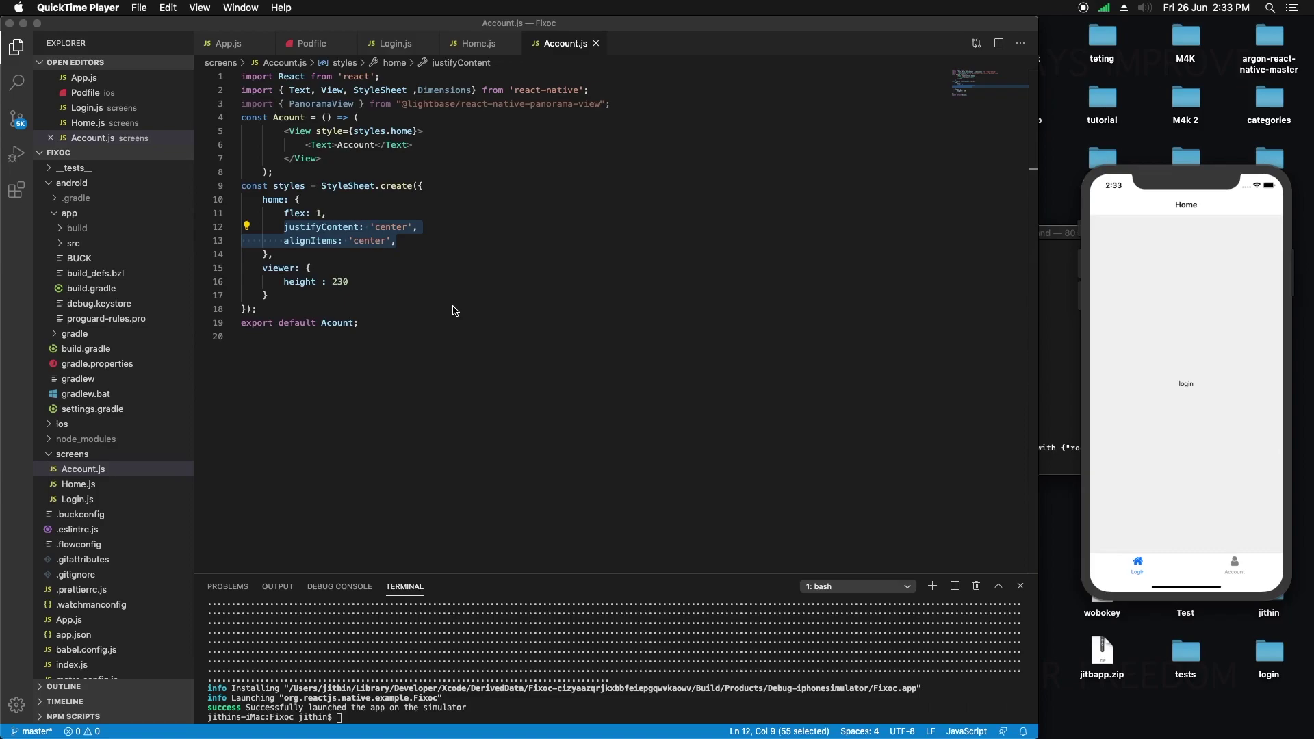
Toggle the running app between its Account and Login tabs.
{"action": "left_click", "coordinate": [331, 270]}
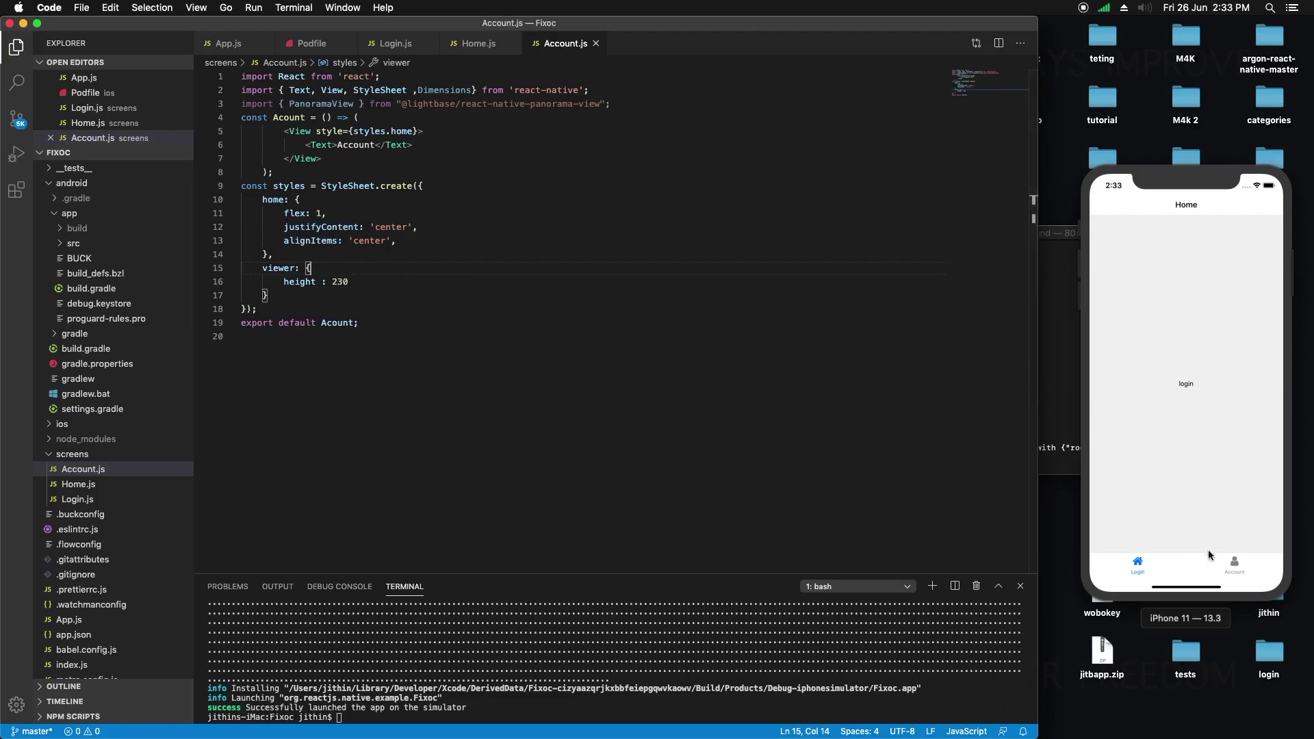
{"action": "left_click", "coordinate": [1238, 564]}
{"action": "left_click", "coordinate": [1138, 566]}
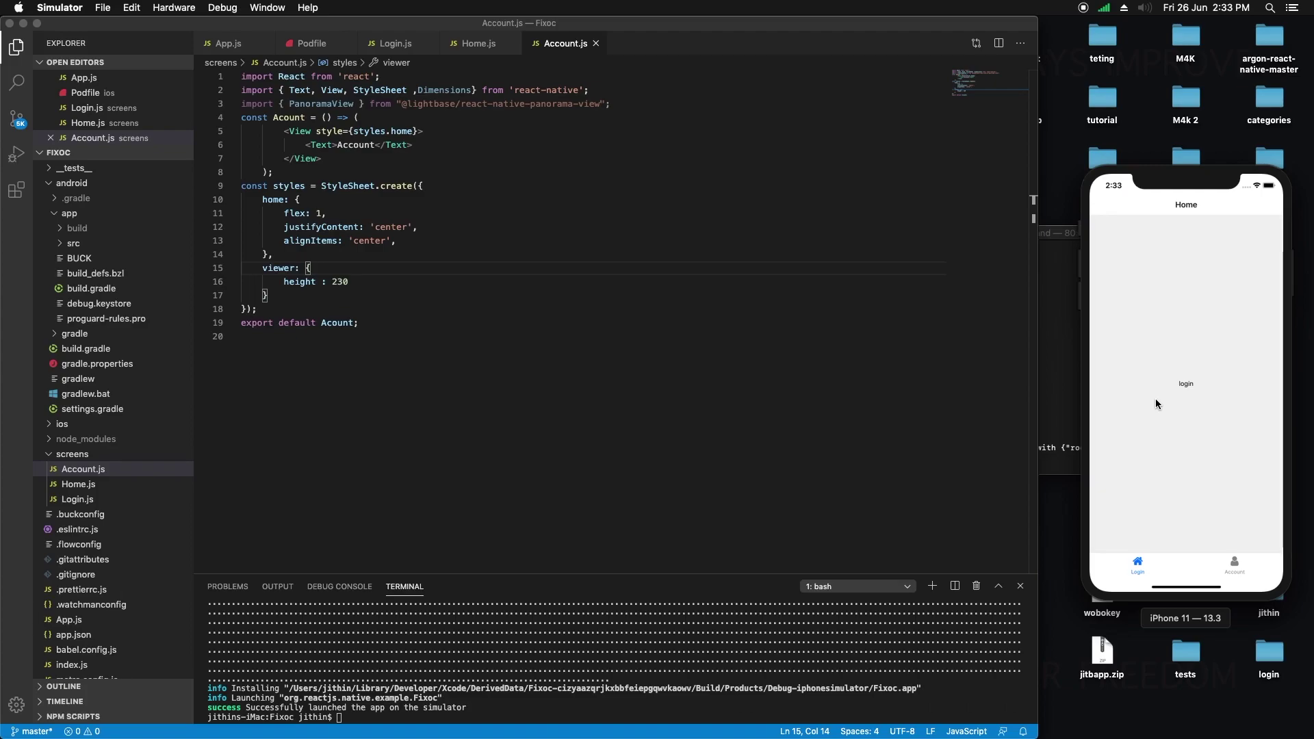
{"action": "left_click", "coordinate": [1237, 566]}
{"action": "left_click", "coordinate": [1139, 568]}
{"action": "left_click", "coordinate": [1235, 569]}
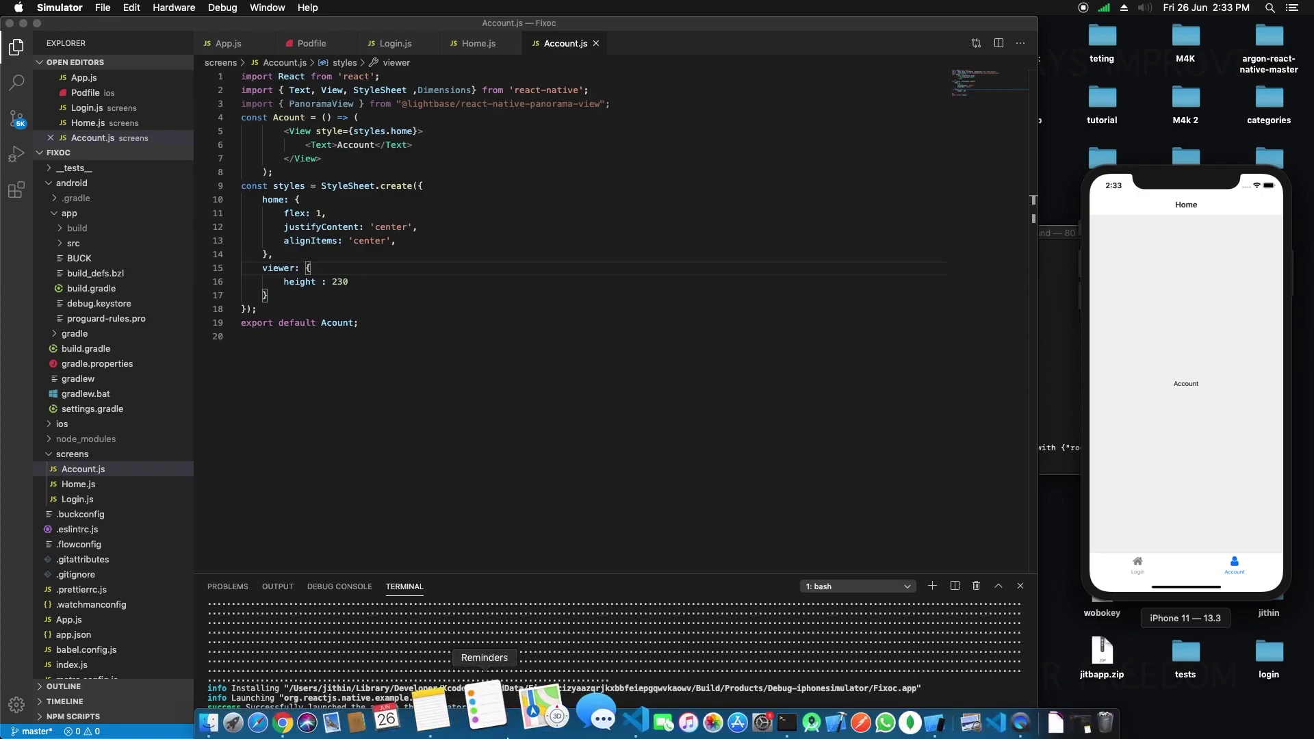
{"action": "left_click", "coordinate": [472, 731]}
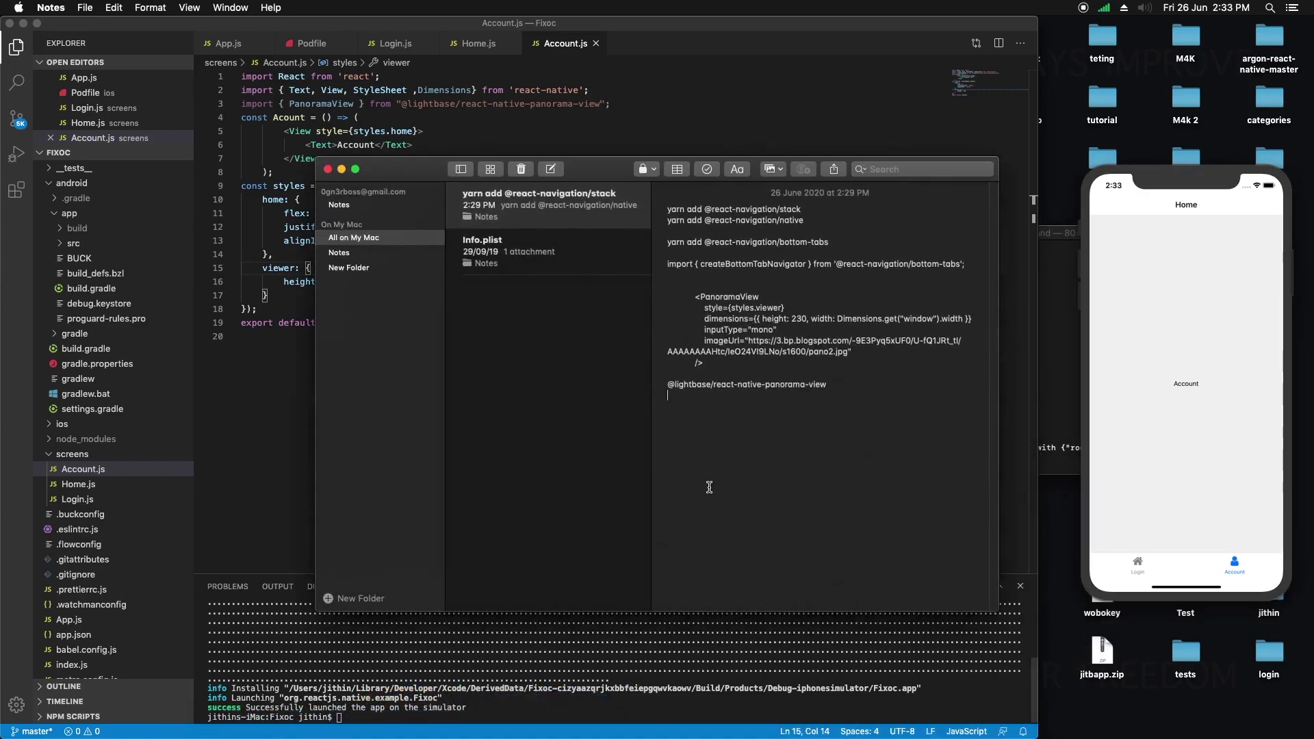
{"action": "left_click_drag", "start_coordinate": [830, 383], "coordinate": [644, 382]}
{"action": "key", "text": "super+c"}
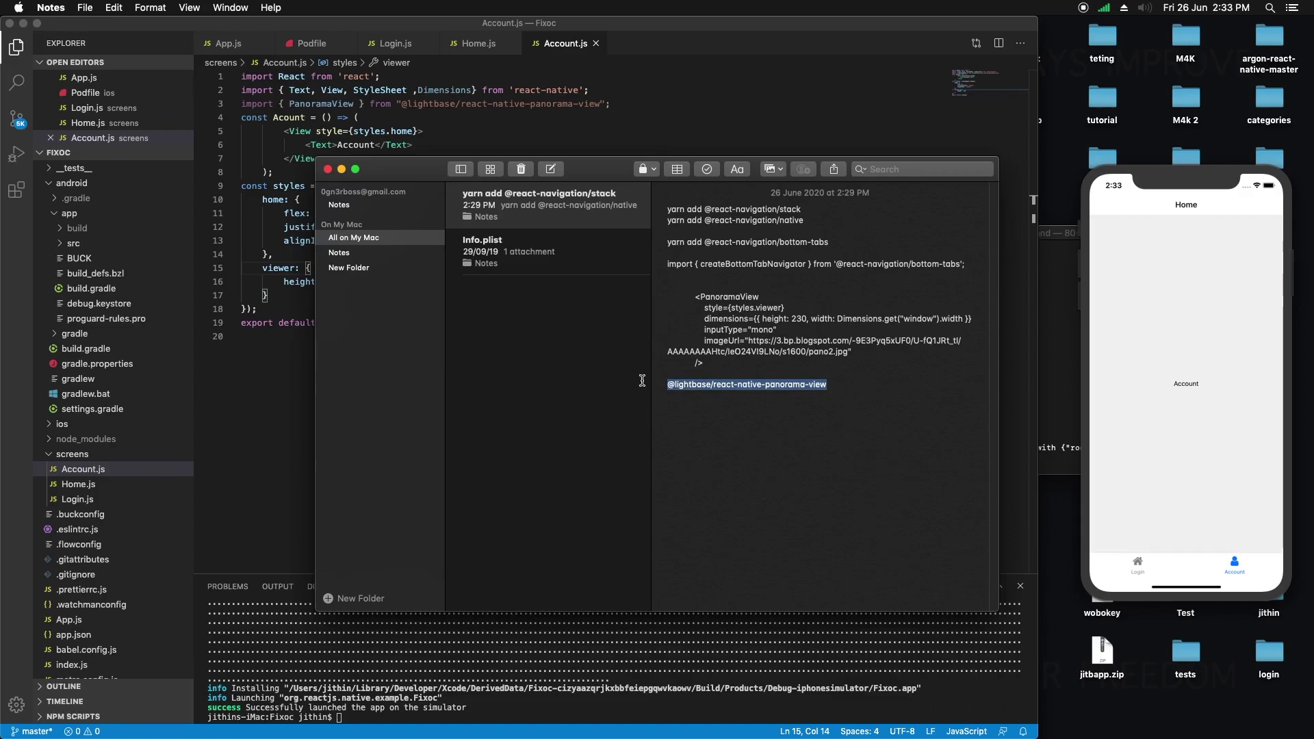
{"action": "left_click", "coordinate": [564, 690]}
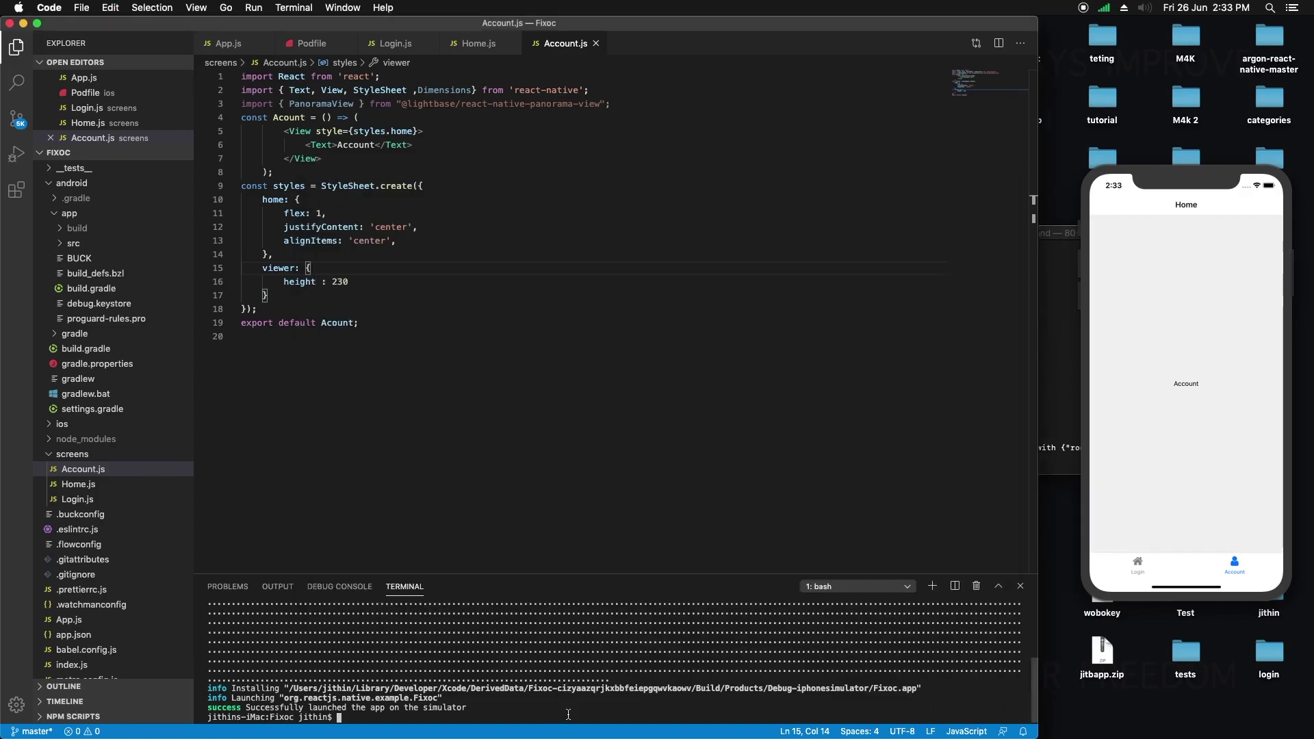
{"action": "type", "text": "yarn ad"}
{"action": "type", "text": "d"}
{"action": "key", "text": "super+v"}
{"action": "key", "text": "Return"}
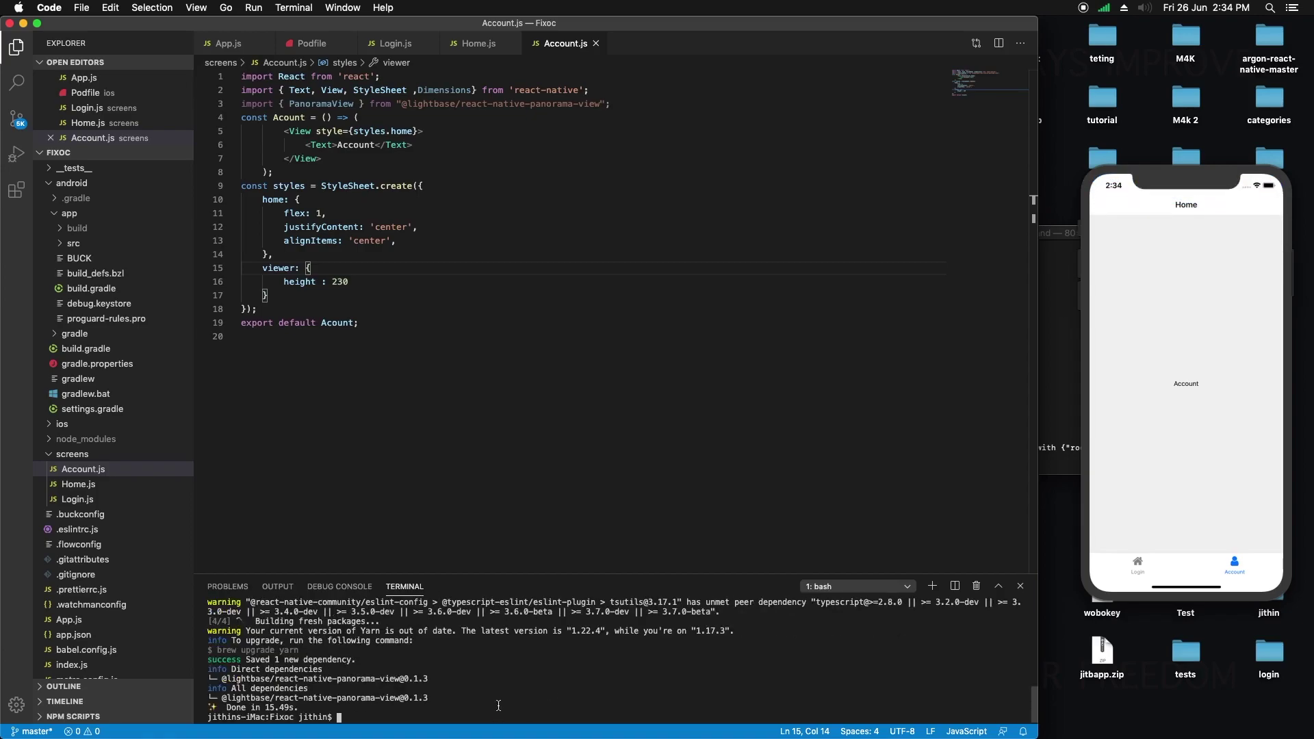
{"action": "type", "text": "npx"}
{"action": "type", "text": " pod-install"}
{"action": "key", "text": "Return"}
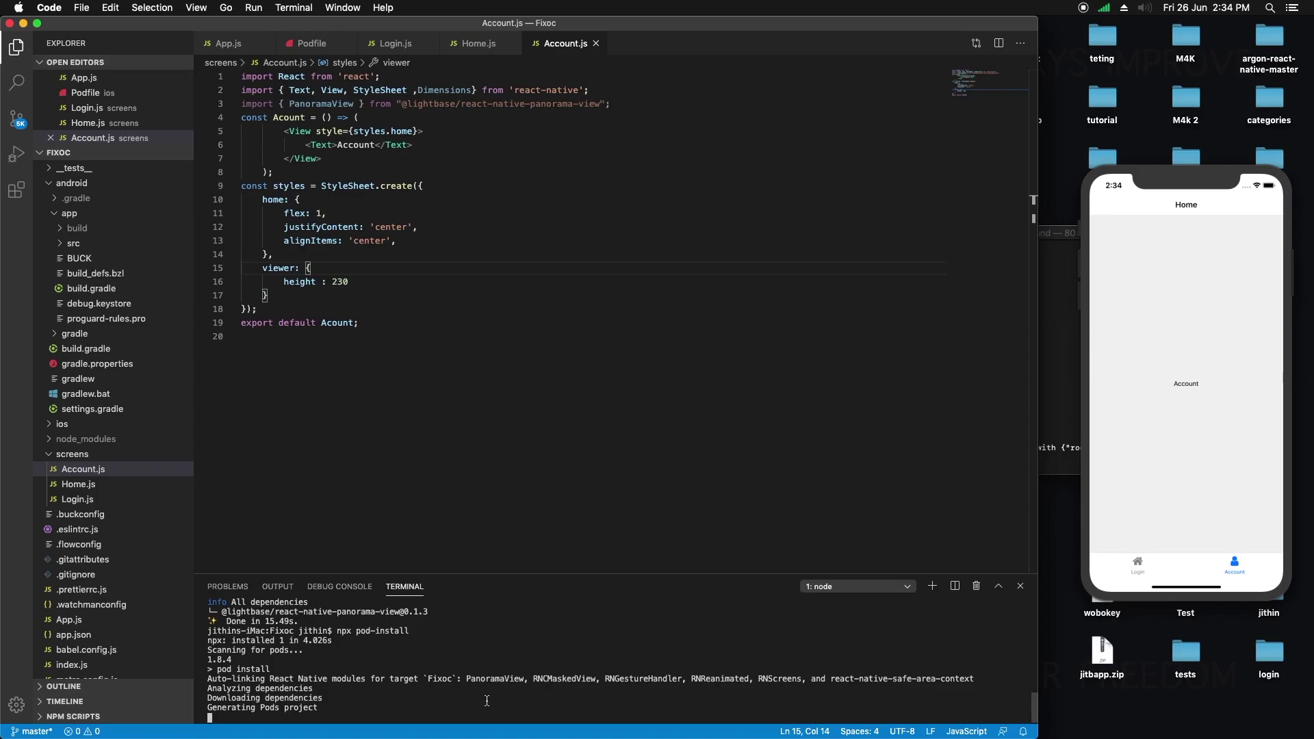
Copy the <PanoramaView … /> snippet with its style, dimensions, inputType and imageUrl from Notes.
{"action": "key", "text": "super+Tab"}
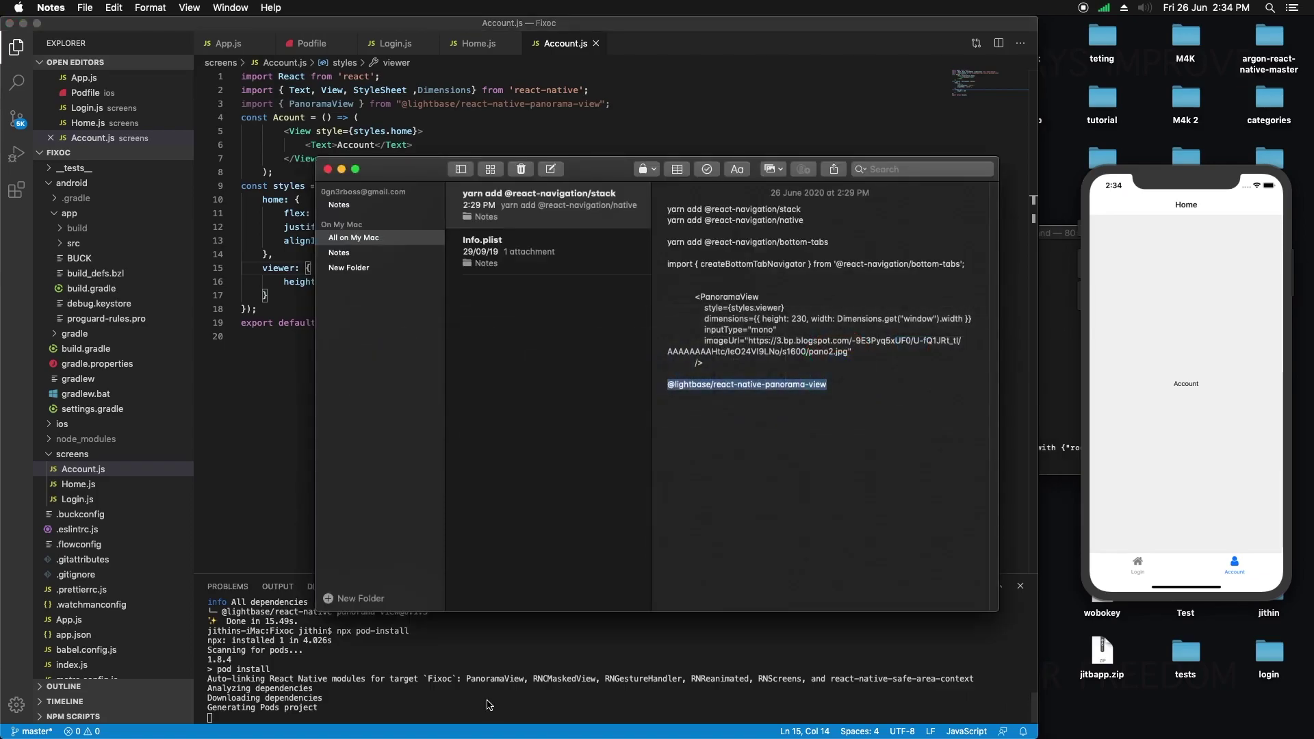
{"action": "left_click", "coordinate": [825, 425]}
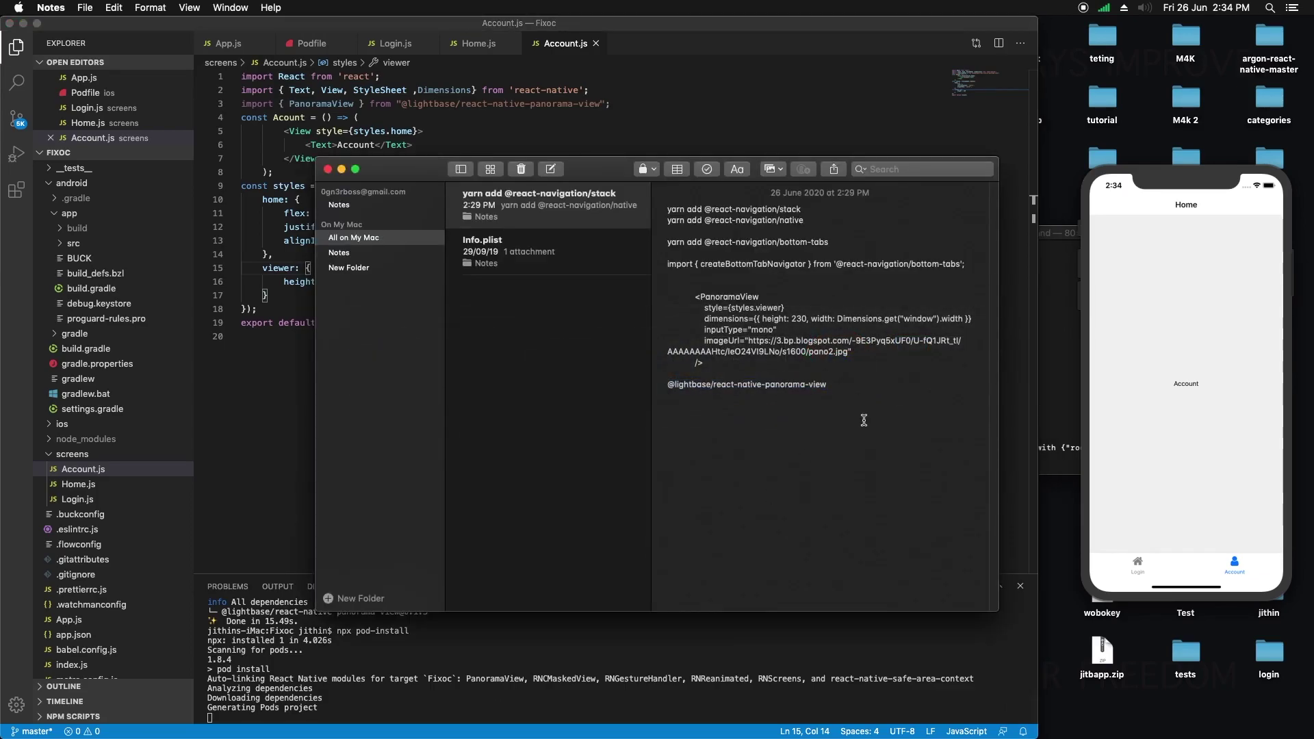
{"action": "left_click_drag", "start_coordinate": [704, 363], "coordinate": [695, 298]}
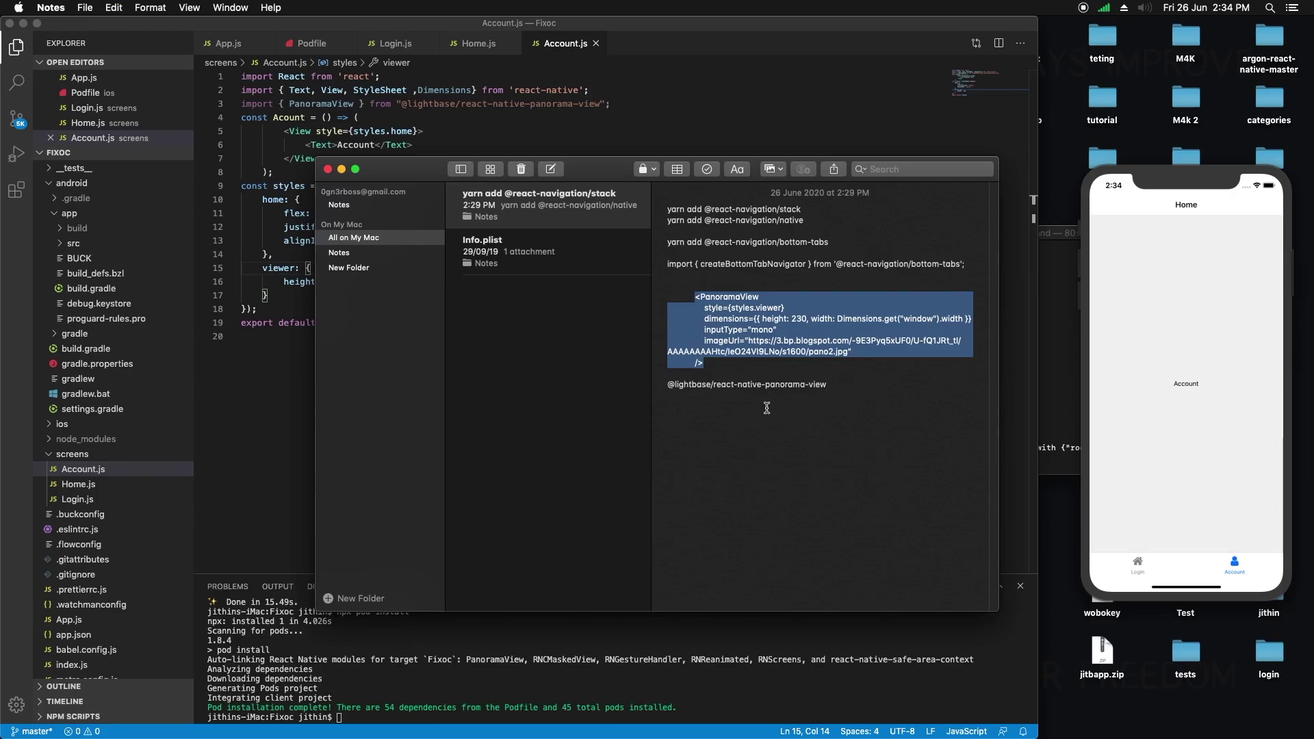
{"action": "left_click", "coordinate": [272, 354]}
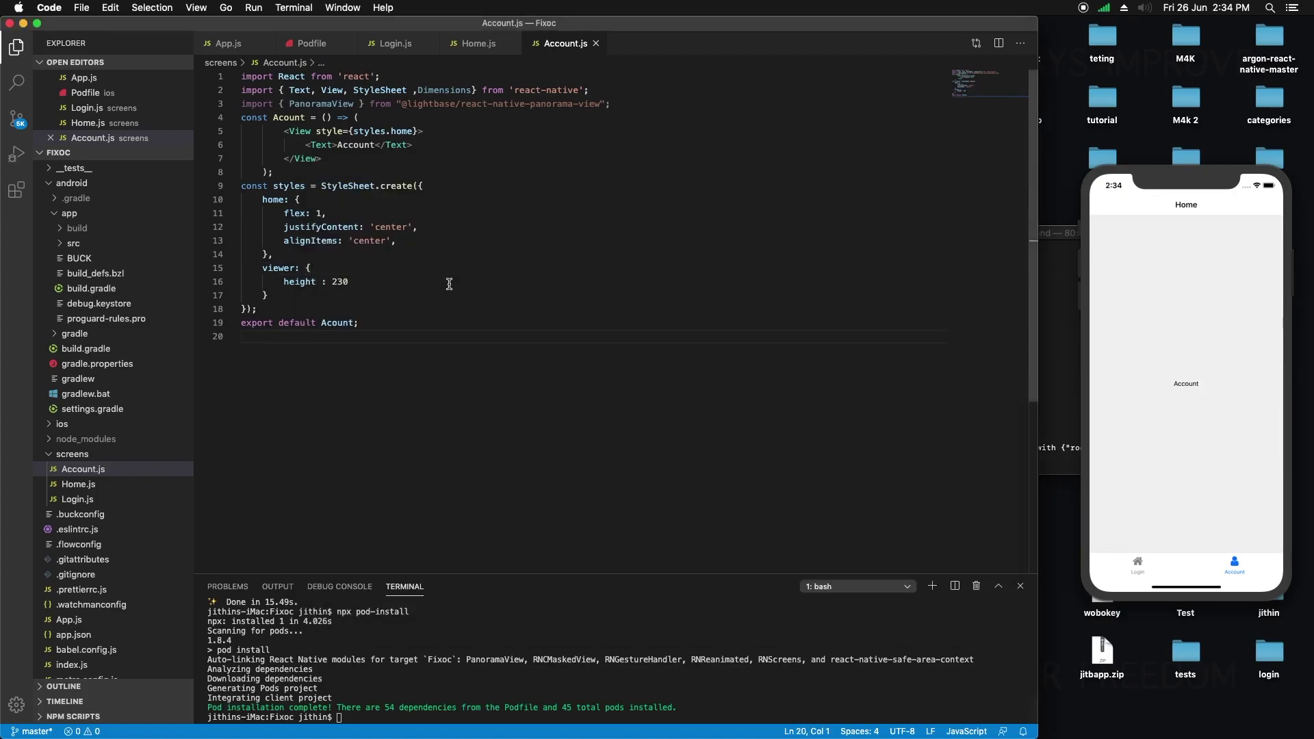
Replace the <Text>Account</Text> element with the pasted PanoramaView block.
{"action": "double_click", "coordinate": [326, 103]}
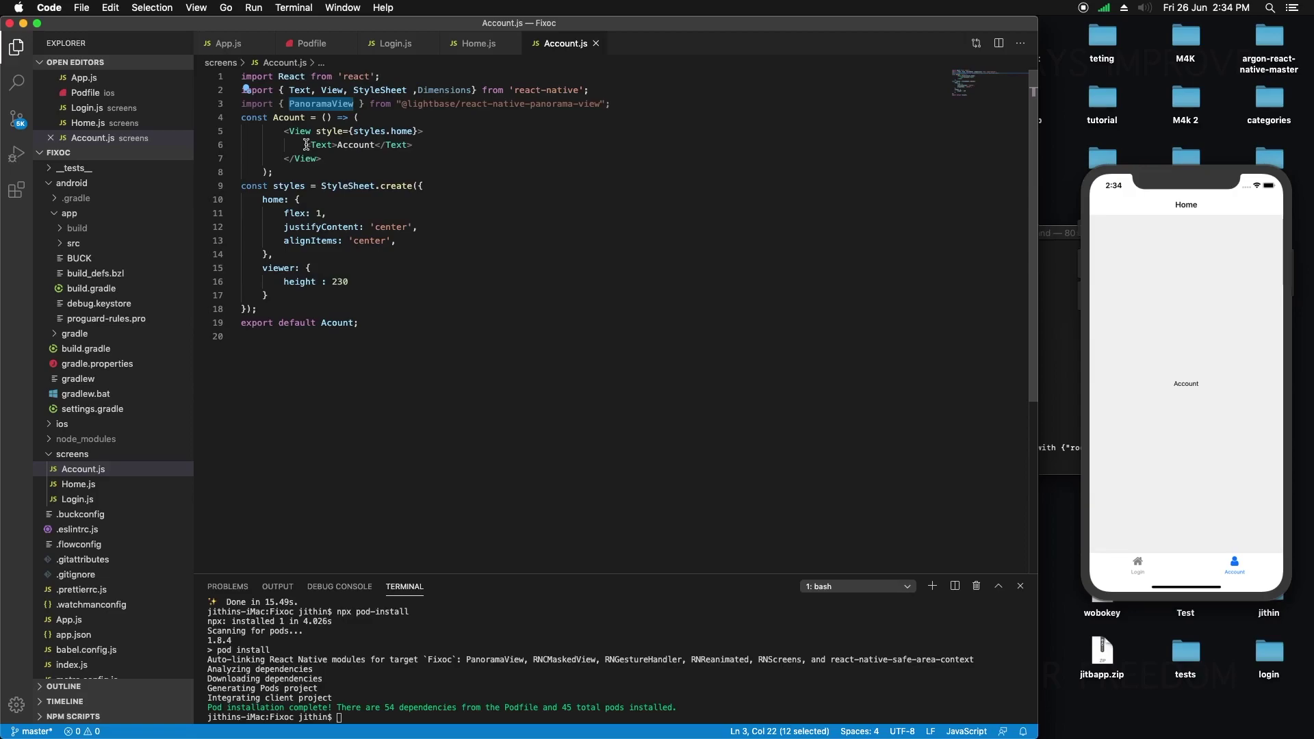
{"action": "left_click_drag", "start_coordinate": [306, 144], "coordinate": [441, 151]}
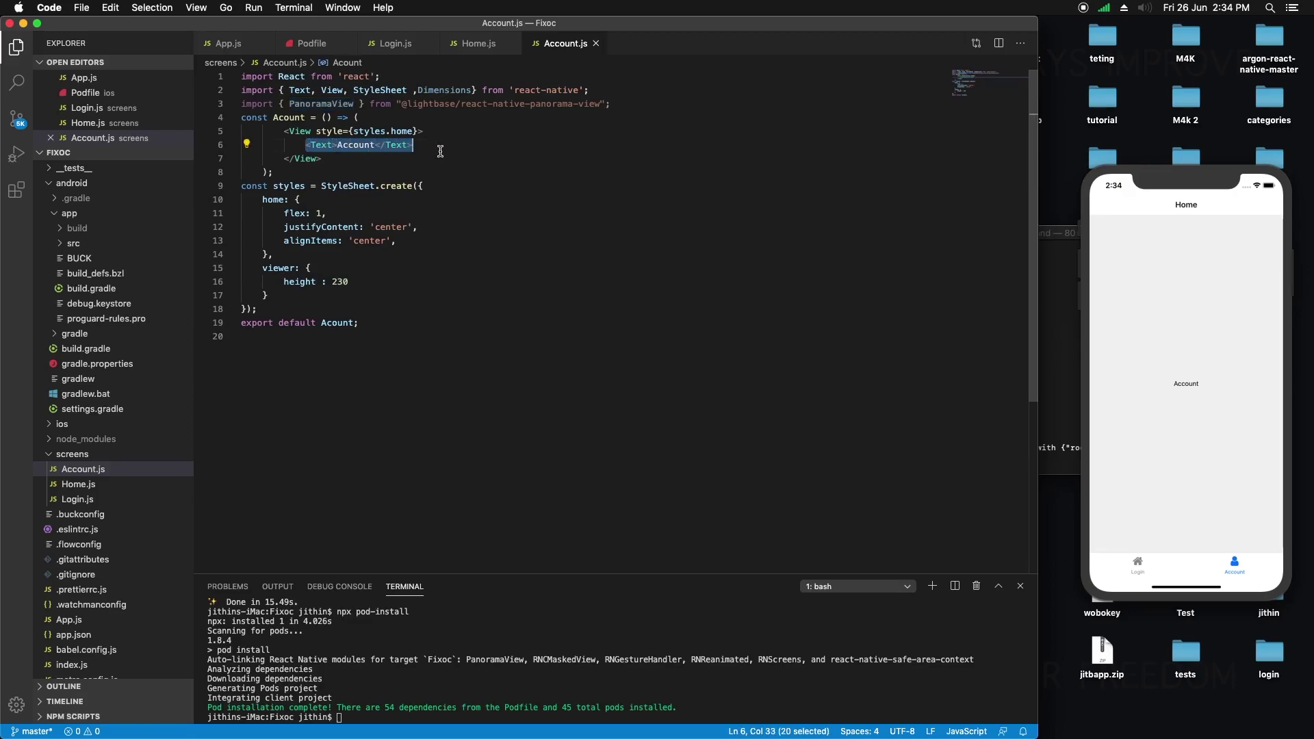
{"action": "type", "text": "<PanoramaView                 style={styles.viewer}                 dimensions={{ height: 230, width: Dimensions.get(\"window\").width }}                 inputType=\"mono\"                 imageUrl=\"https://3.bp.blogspot.com/-9E3Pyq5xUF0/U-fQ1JRt_tI/AAAAAAAAHtc/IeO24VI9LNo/s1600/pano2.jpg\"             />"}
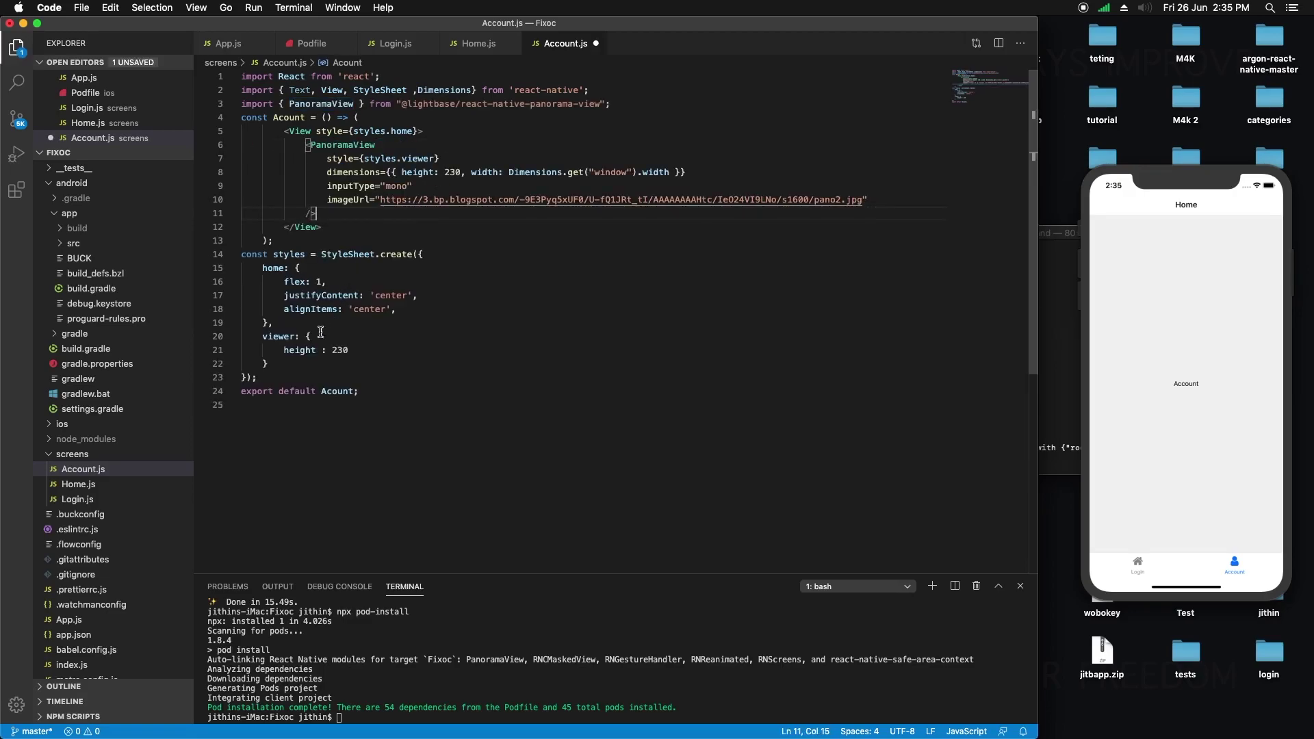
Delete the justifyContent and alignItems styles, save, and dismiss the app warning.
{"action": "left_click_drag", "start_coordinate": [424, 311], "coordinate": [284, 301]}
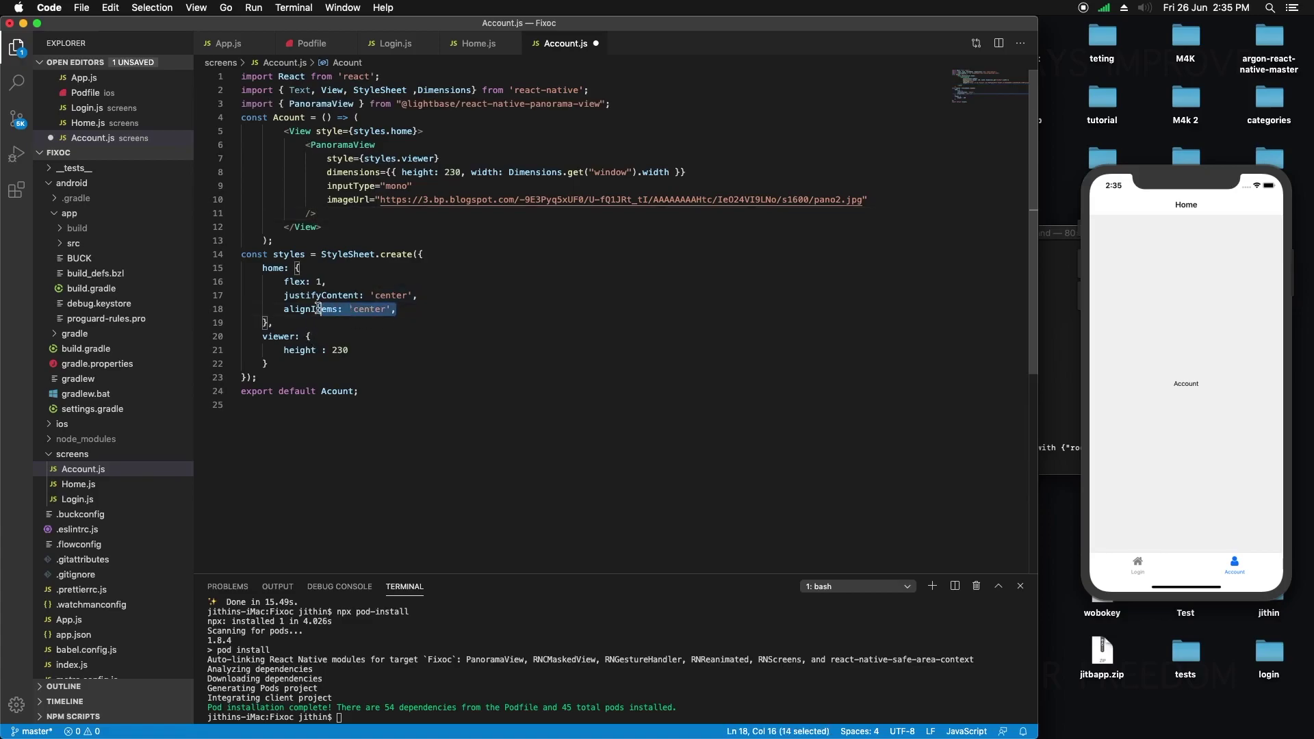
{"action": "key", "text": "BackSpace"}
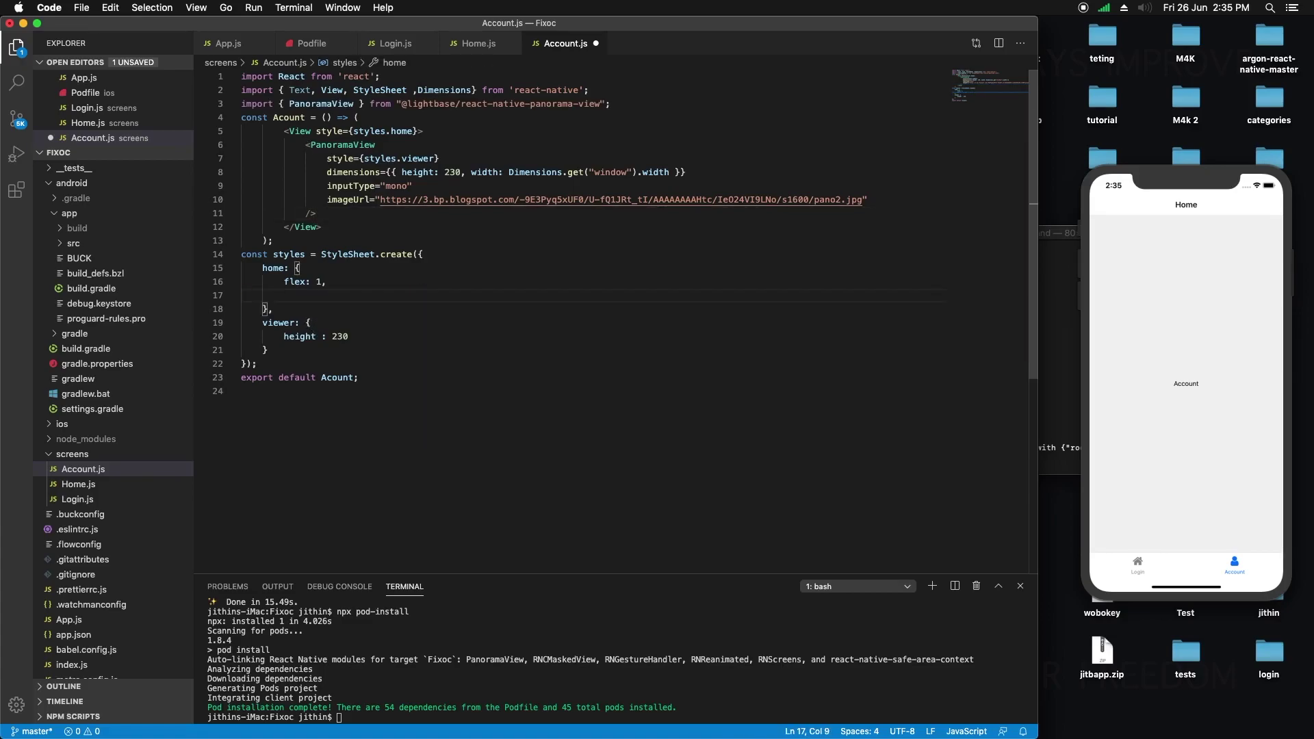
{"action": "key", "text": "BackSpace"}
{"action": "key", "text": "BackSpace"}
{"action": "key", "text": "BackSpace"}
{"action": "key", "text": "BackSpace"}
{"action": "key", "text": "super+s"}
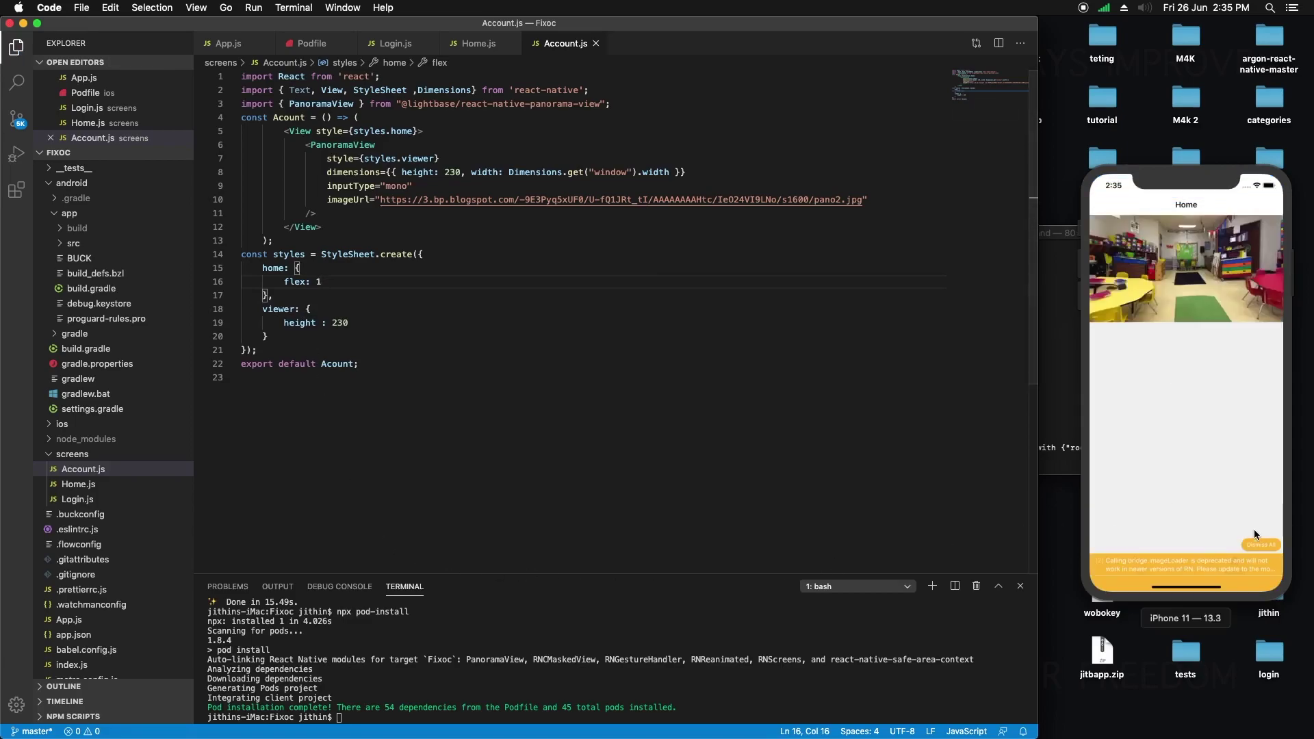
{"action": "left_click", "coordinate": [1260, 541]}
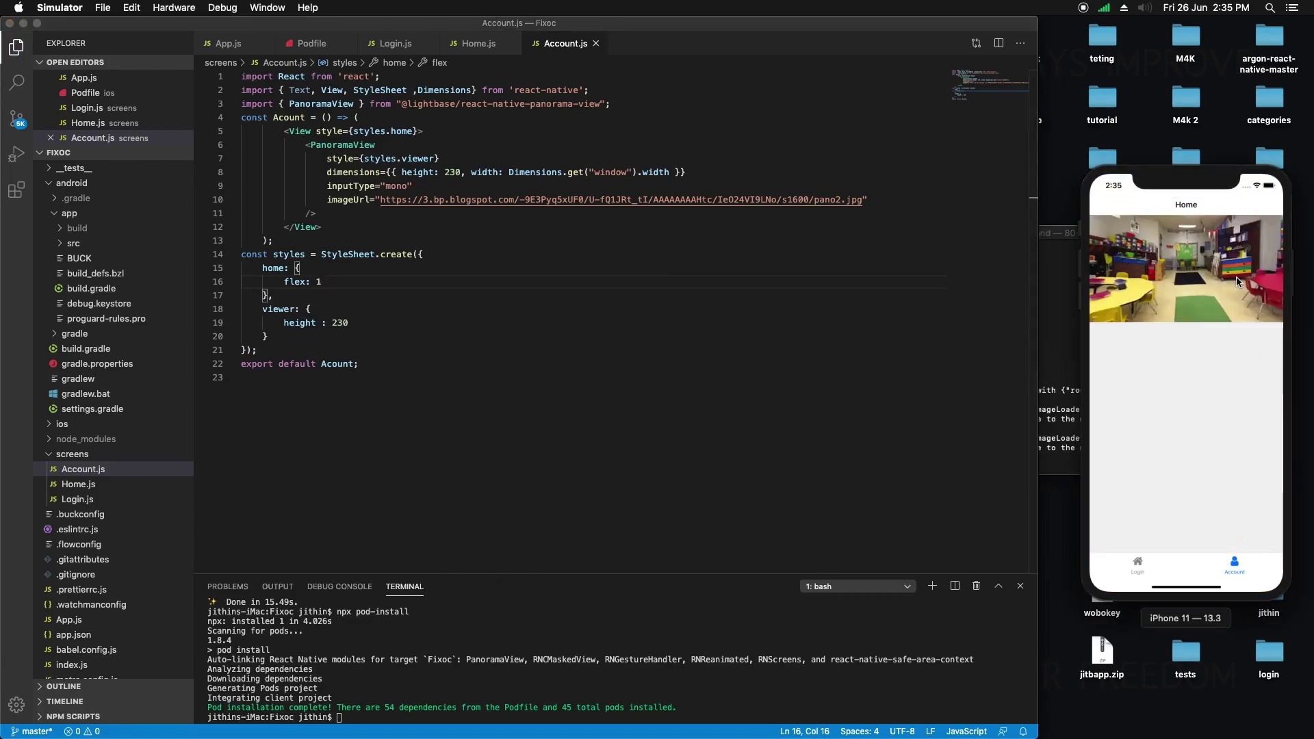
Drag the classroom panorama past the red and yellow tables, green rug and doorway.
{"action": "left_click_drag", "start_coordinate": [1236, 276], "coordinate": [1142, 284]}
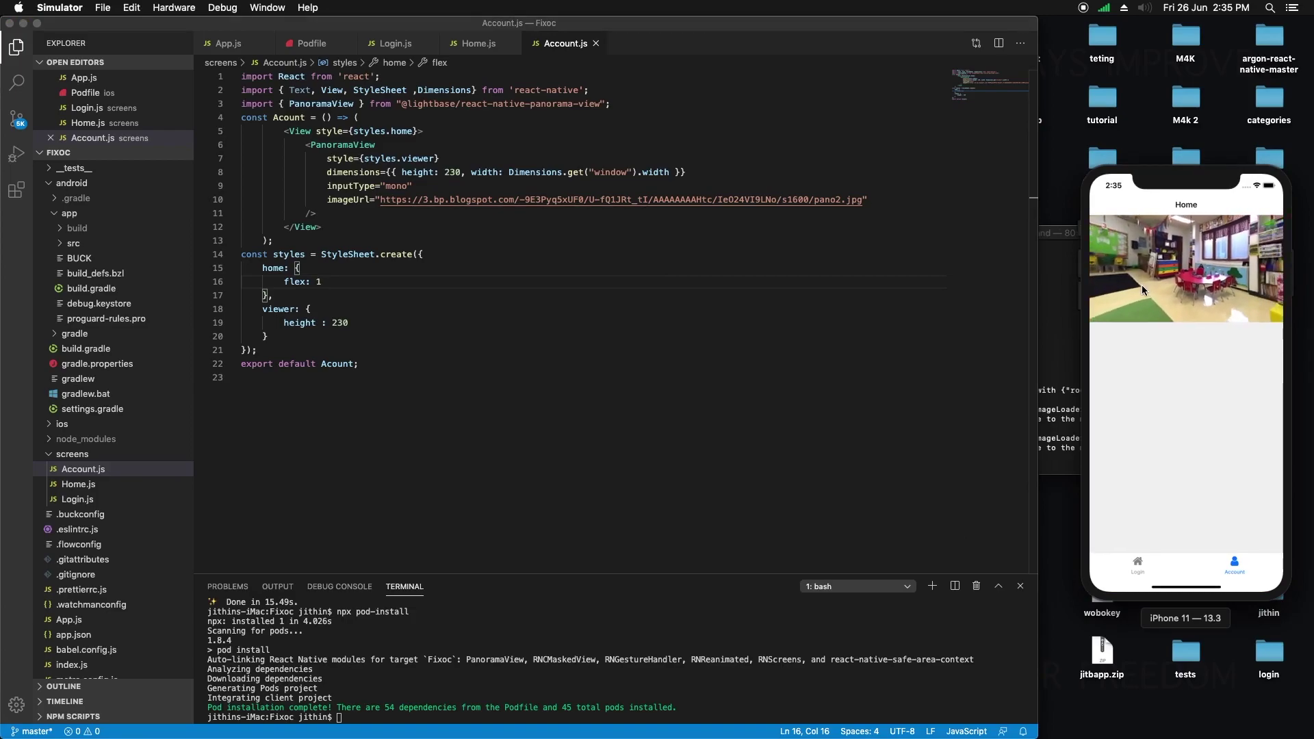
{"action": "left_click_drag", "start_coordinate": [1201, 283], "coordinate": [1116, 266]}
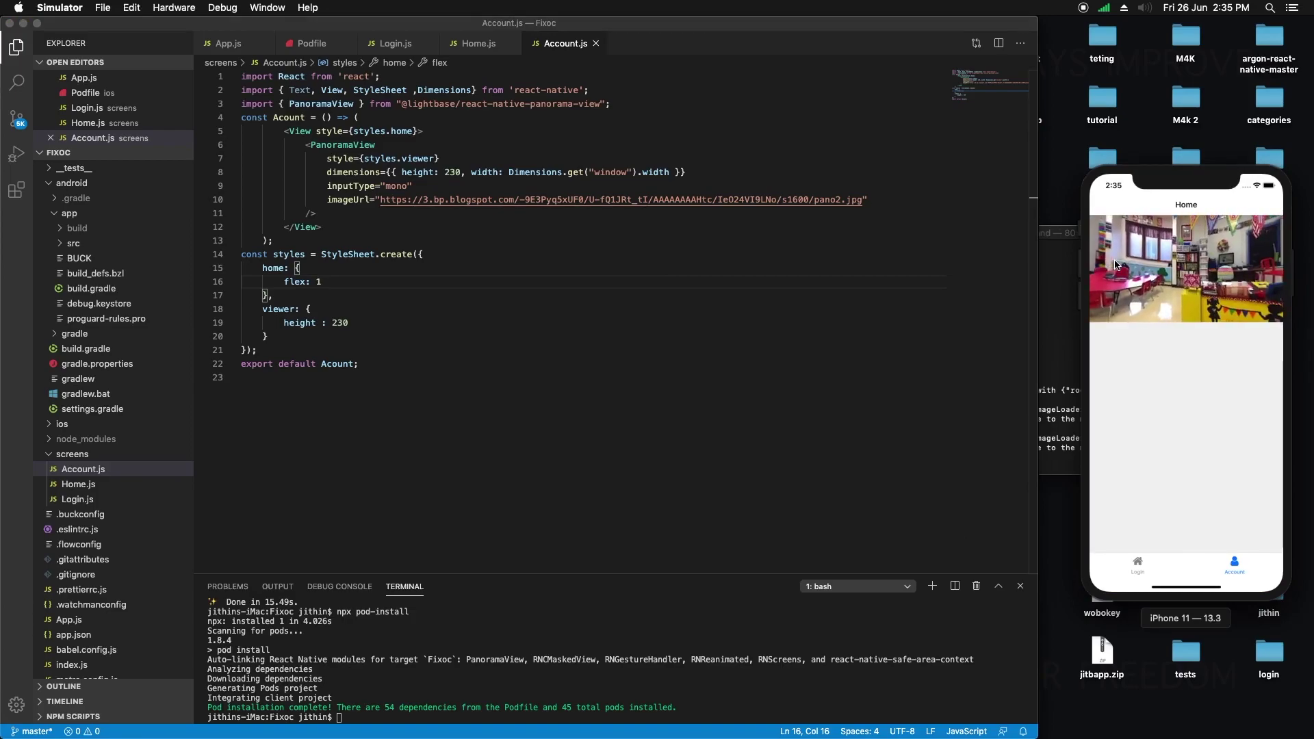
{"action": "left_click_drag", "start_coordinate": [1220, 290], "coordinate": [1117, 293]}
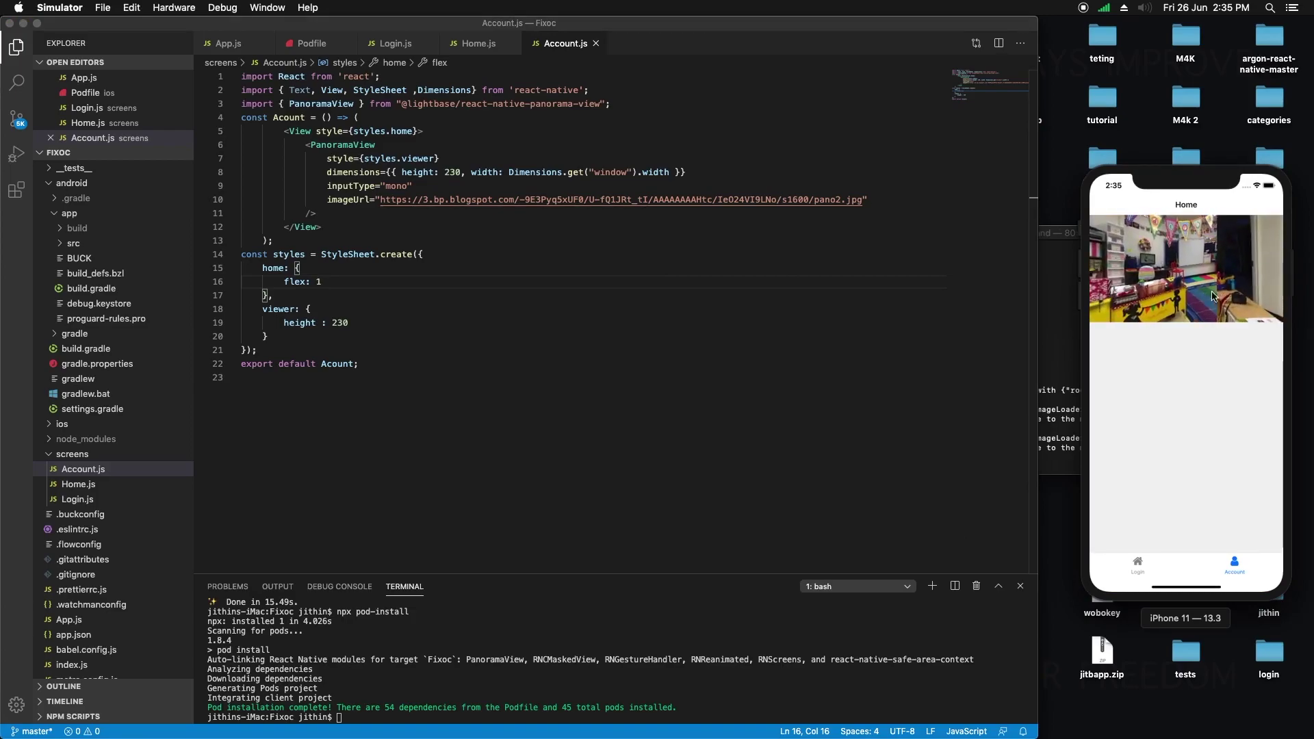
{"action": "left_click_drag", "start_coordinate": [1218, 296], "coordinate": [1109, 299]}
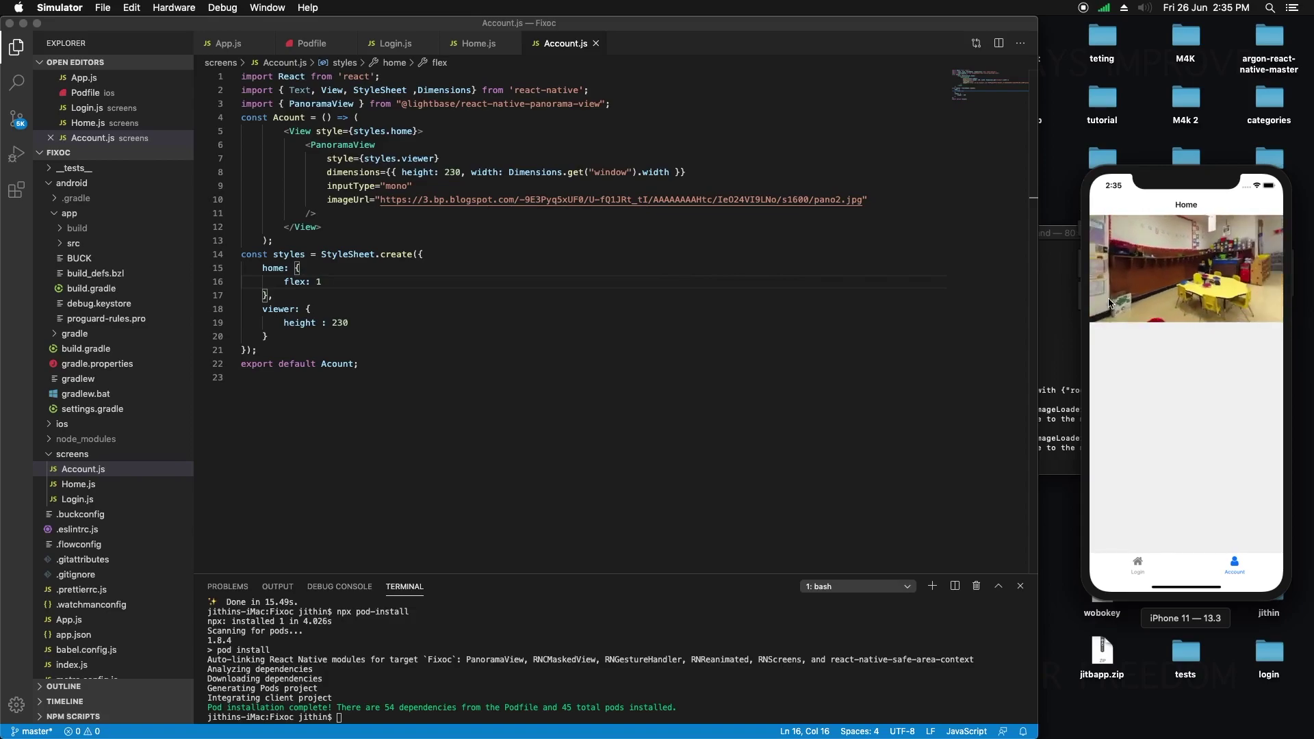
{"action": "left_click_drag", "start_coordinate": [1249, 299], "coordinate": [1153, 299]}
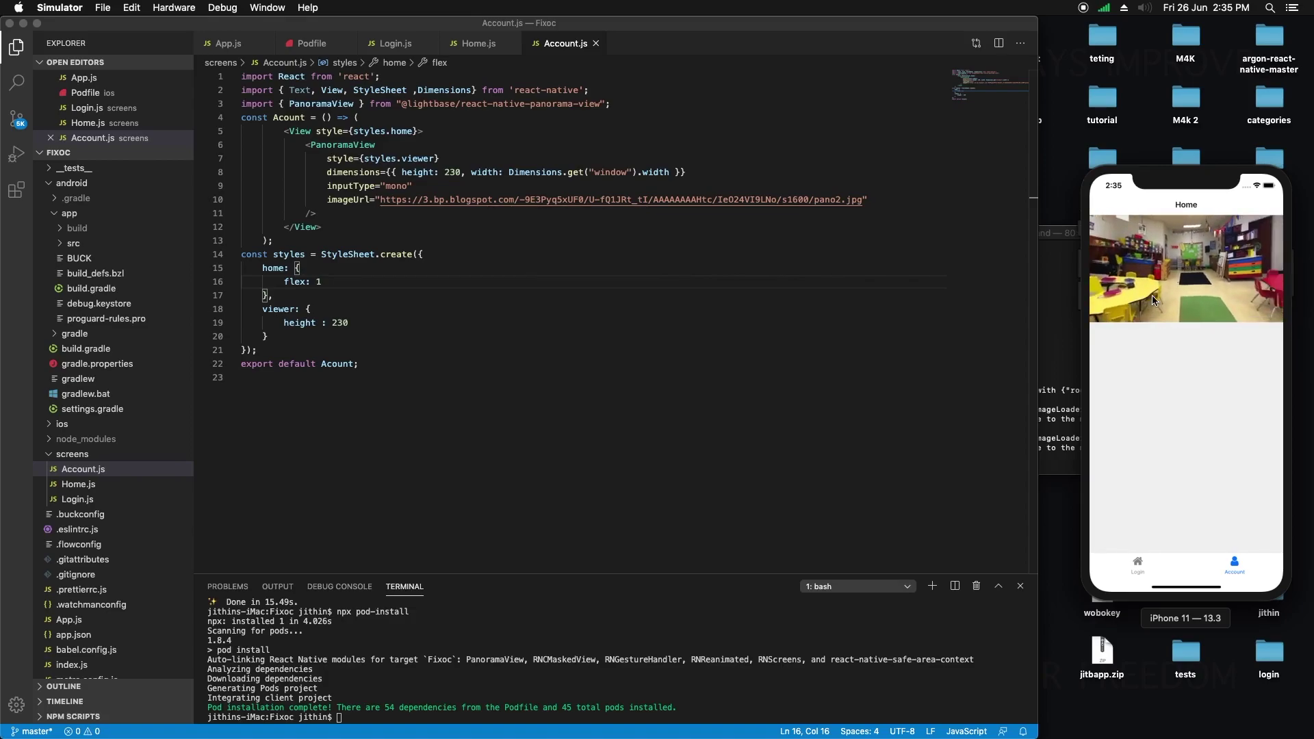
{"action": "mouse_move", "coordinate": [1238, 293]}
{"action": "left_mouse_down"}
{"action": "mouse_move", "coordinate": [1139, 299]}
{"action": "mouse_move", "coordinate": [1190, 300]}
{"action": "mouse_move", "coordinate": [1149, 299]}
{"action": "mouse_move", "coordinate": [1178, 299]}
{"action": "left_mouse_up"}
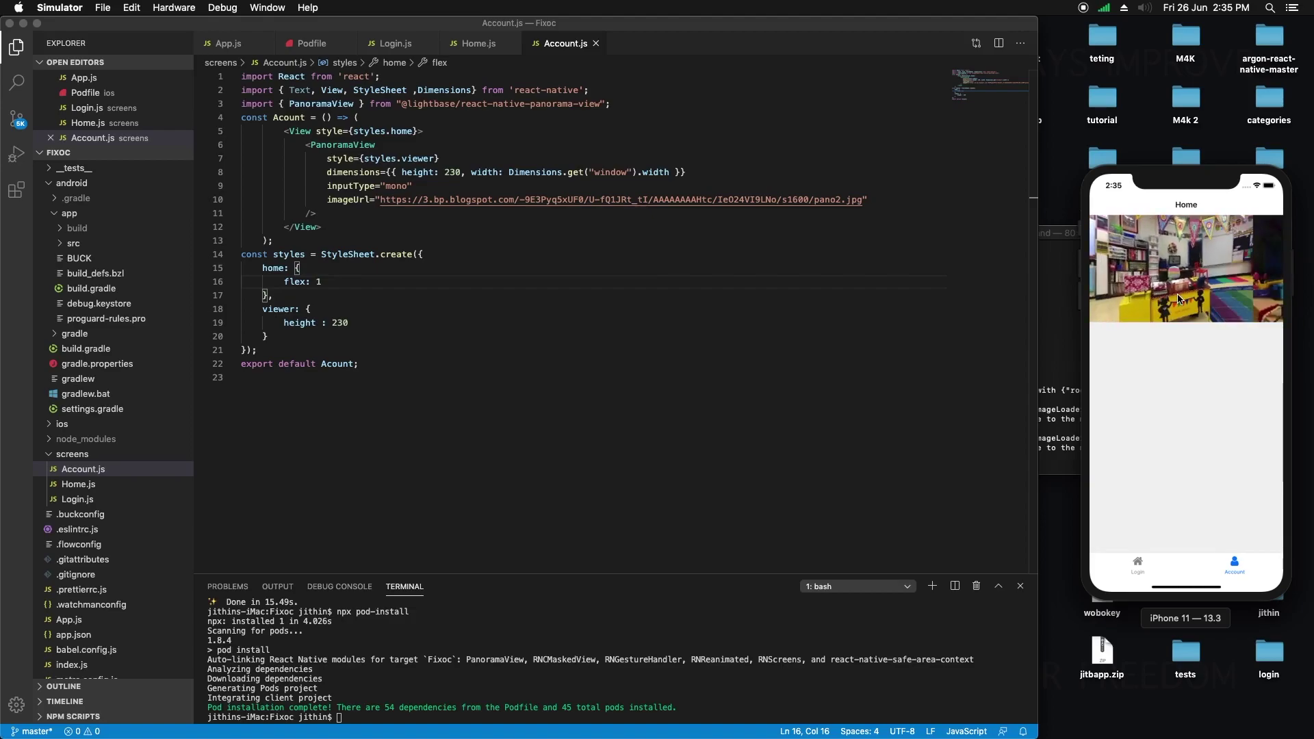
{"action": "left_click_drag", "start_coordinate": [1247, 297], "coordinate": [1183, 292]}
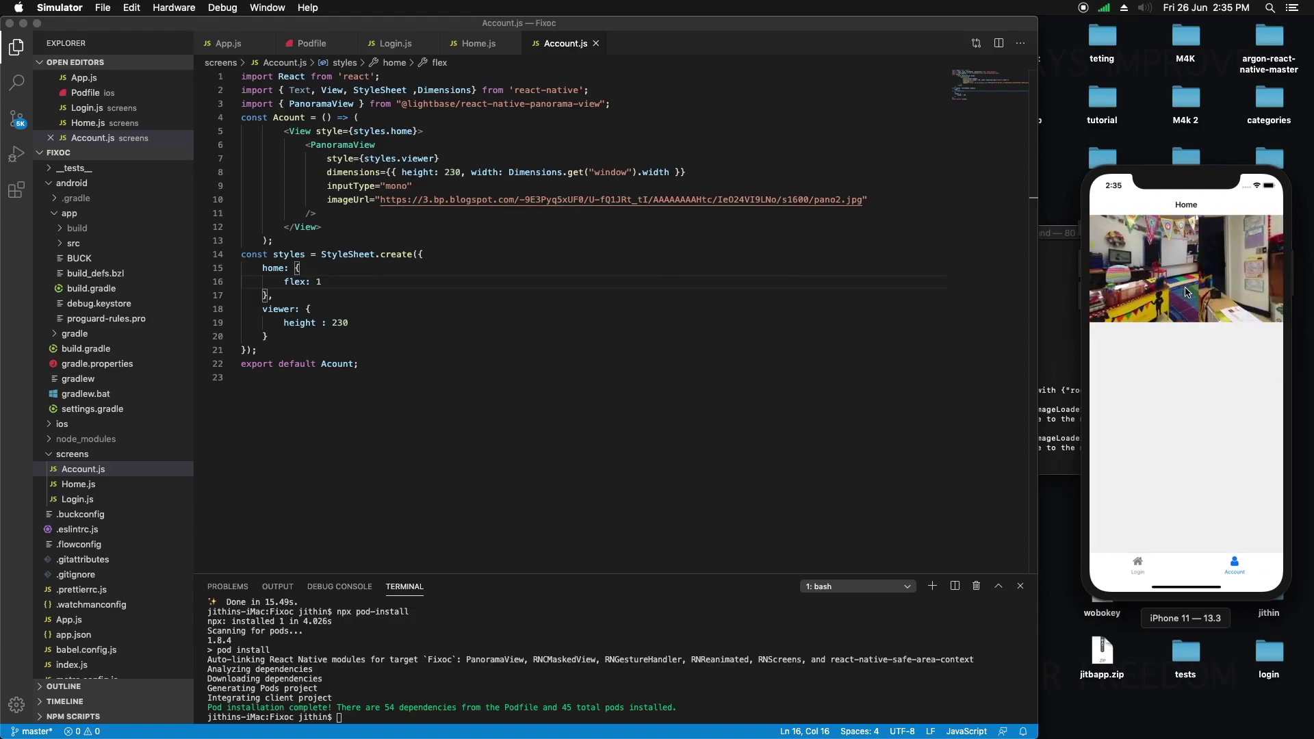
{"action": "left_click_drag", "start_coordinate": [1226, 286], "coordinate": [1166, 295]}
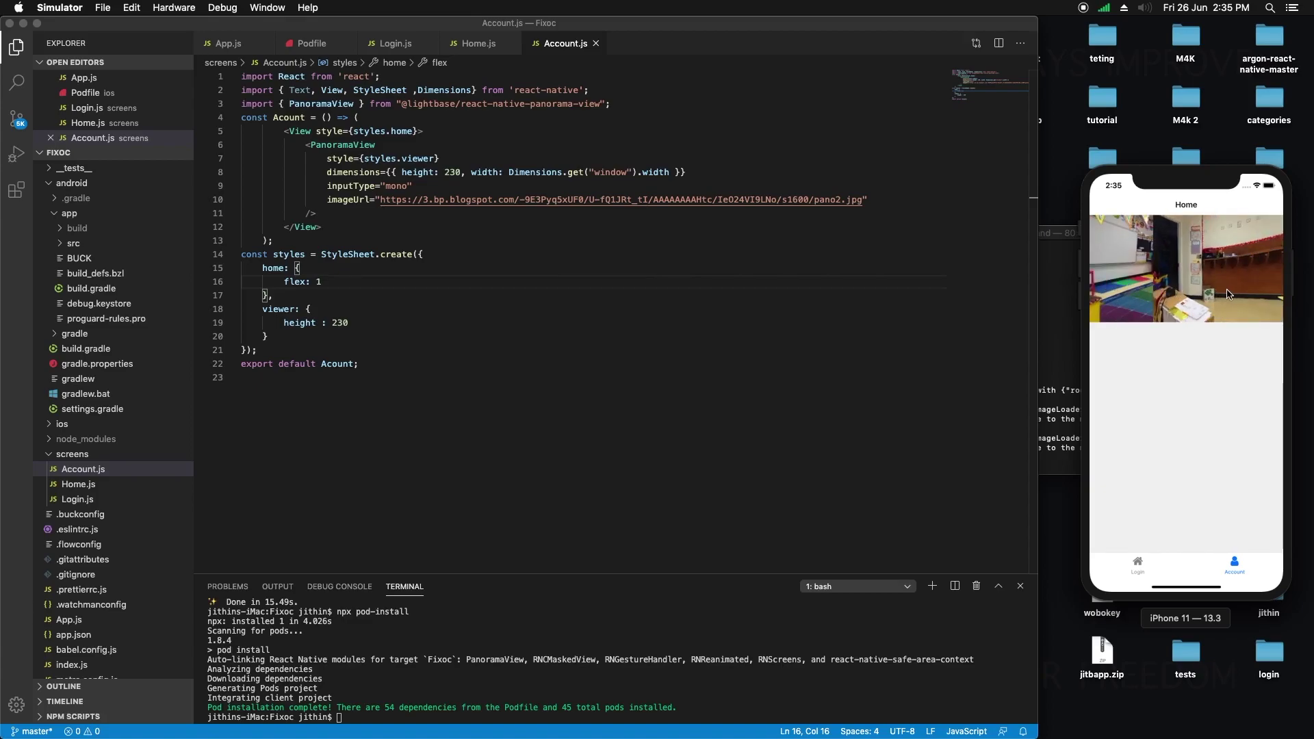
{"action": "key", "text": "super+Tab"}
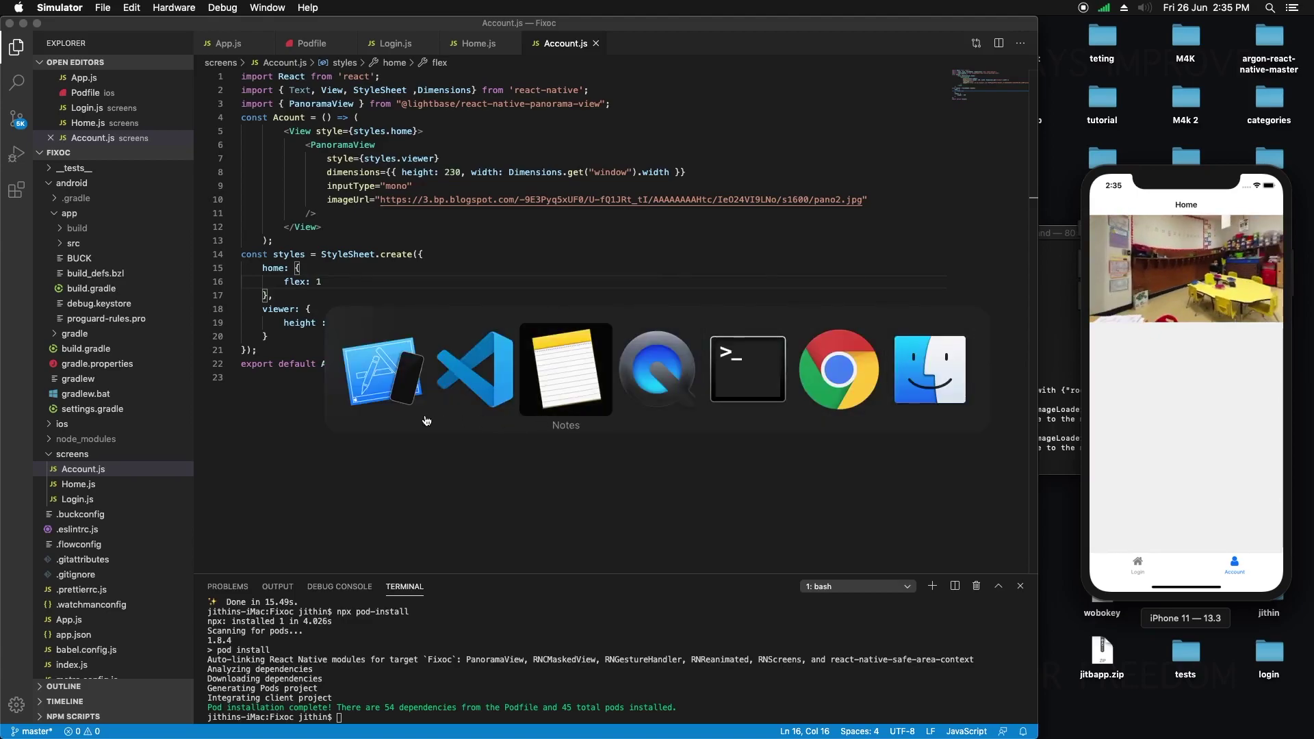
Bring Chrome forward on the react-native-panorama-view GitHub README's embedding example.
{"action": "left_click", "coordinate": [836, 370]}
{"action": "scroll", "coordinate": [509, 329], "scroll_direction": "up", "scroll_amount": 10}
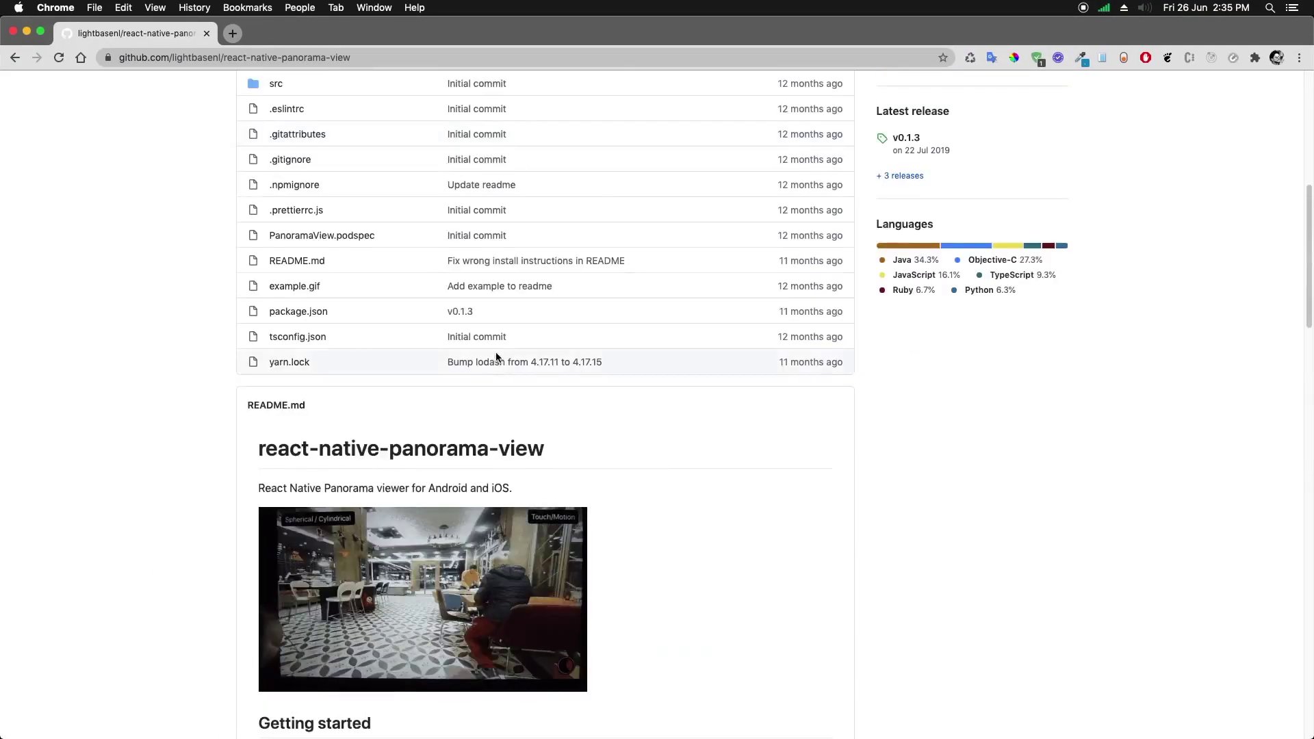
{"action": "scroll", "coordinate": [496, 354], "scroll_direction": "up", "scroll_amount": 5}
{"action": "scroll", "coordinate": [496, 353], "scroll_direction": "down", "scroll_amount": 3}
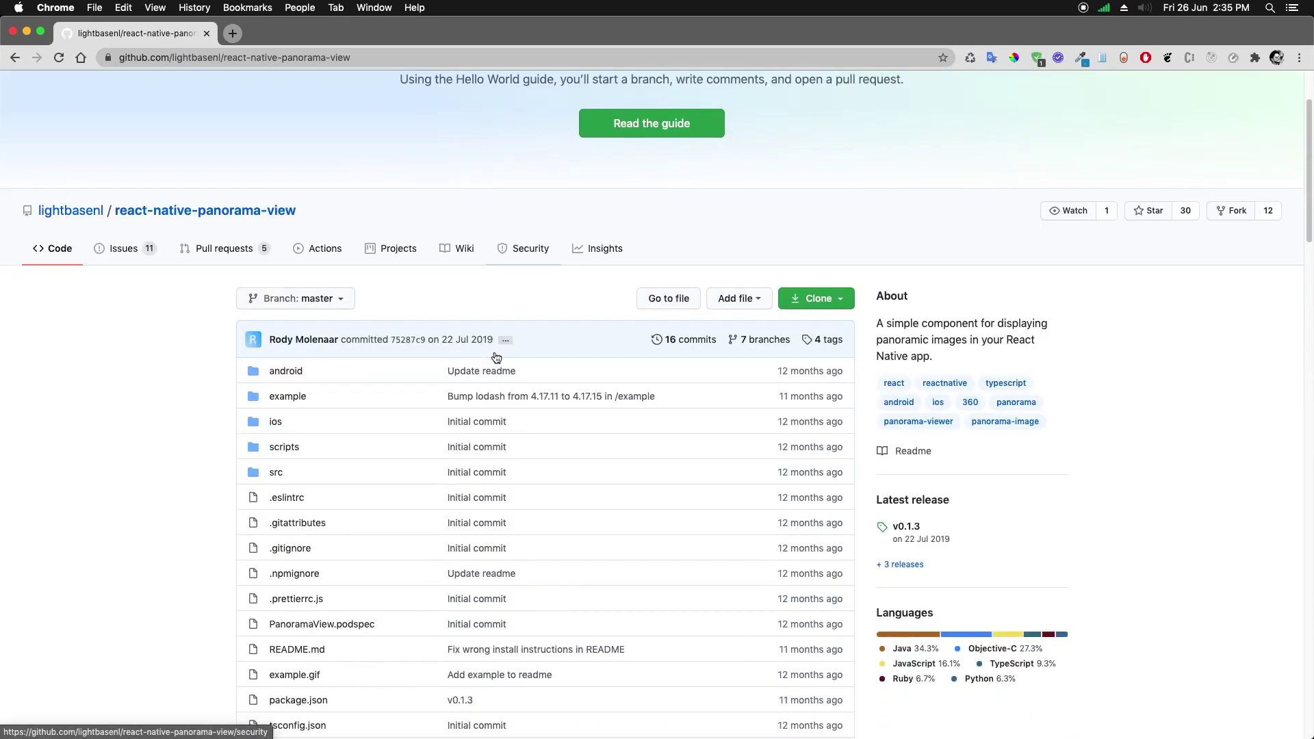
{"action": "scroll", "coordinate": [494, 352], "scroll_direction": "down", "scroll_amount": 2}
{"action": "scroll", "coordinate": [494, 355], "scroll_direction": "down", "scroll_amount": 2}
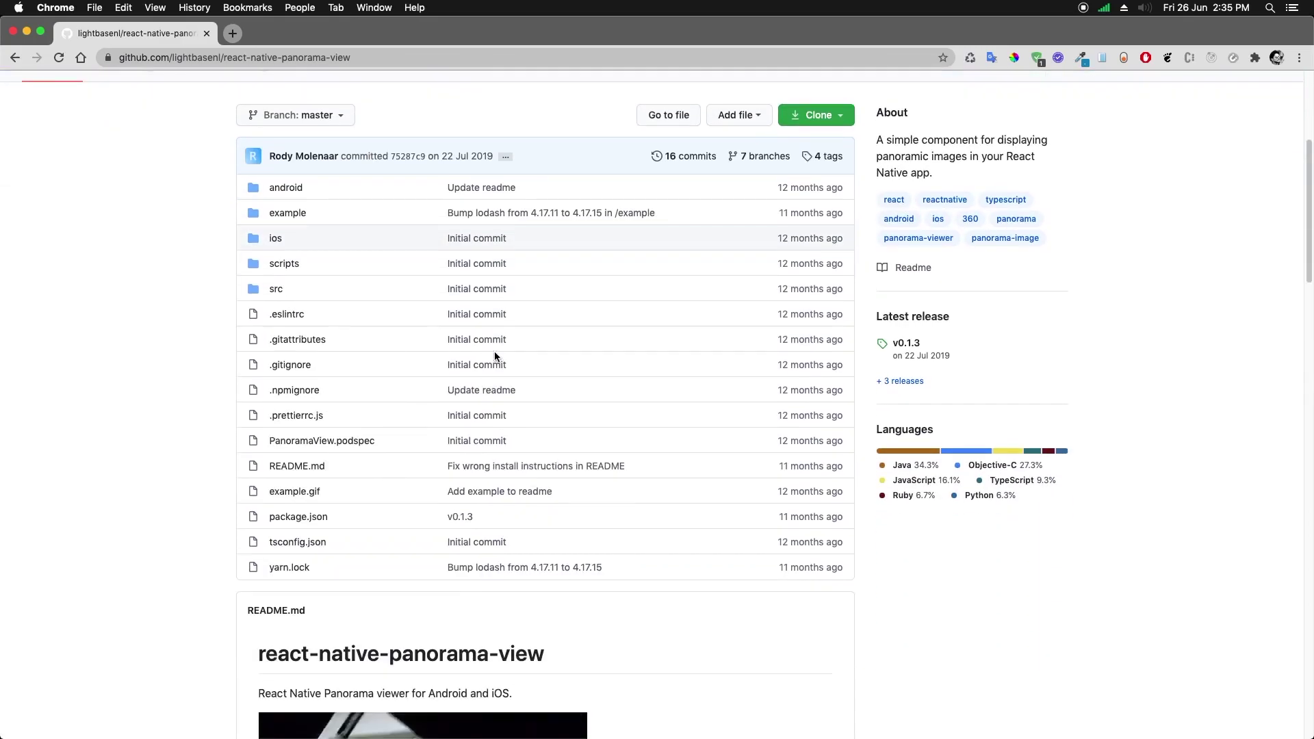
{"action": "scroll", "coordinate": [495, 351], "scroll_direction": "down", "scroll_amount": 5}
{"action": "scroll", "coordinate": [494, 351], "scroll_direction": "down", "scroll_amount": 3}
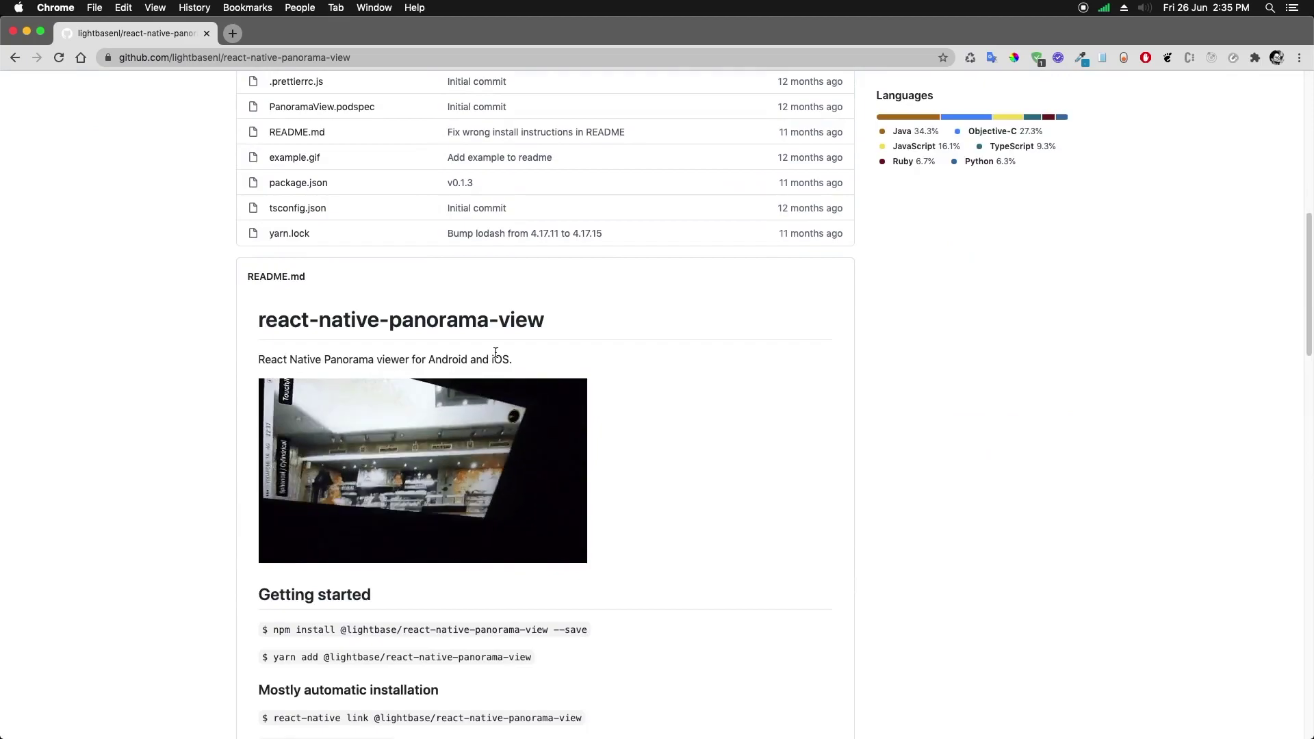
{"action": "scroll", "coordinate": [495, 353], "scroll_direction": "down", "scroll_amount": 1}
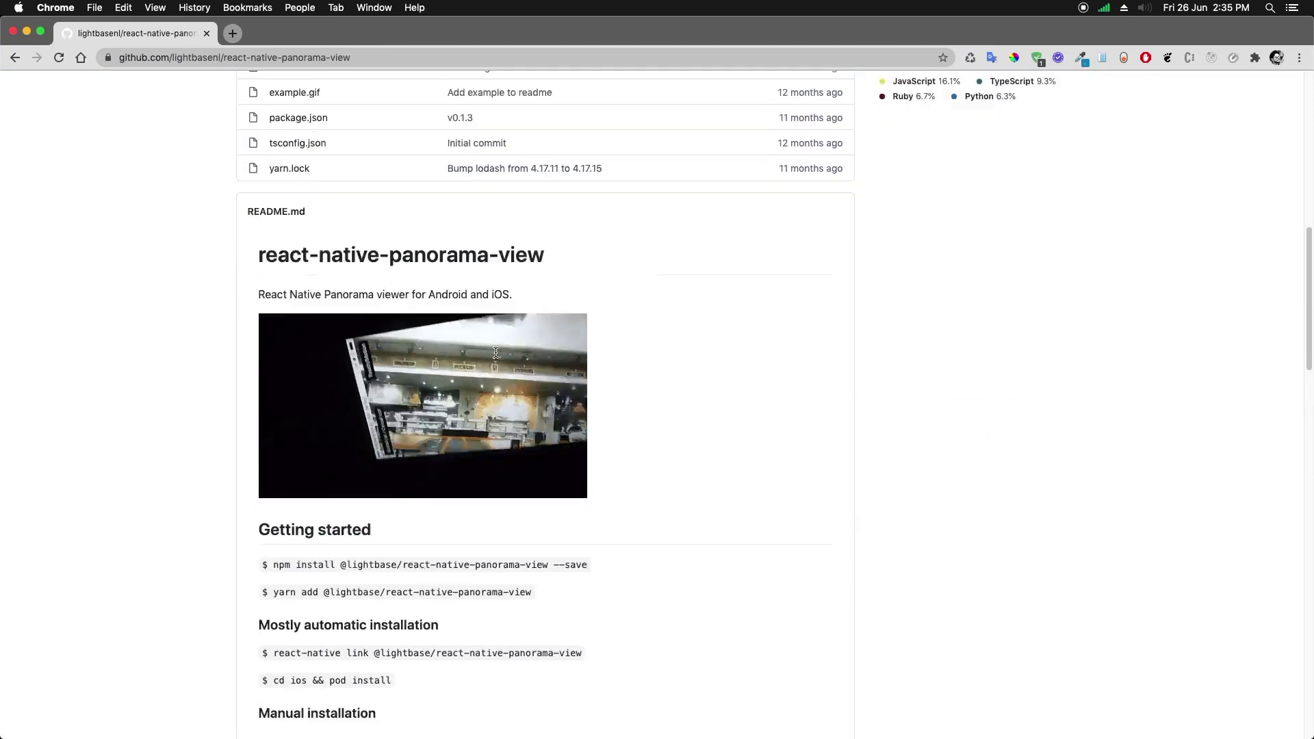
{"action": "scroll", "coordinate": [495, 354], "scroll_direction": "down", "scroll_amount": 2}
{"action": "scroll", "coordinate": [495, 353], "scroll_direction": "down", "scroll_amount": 3}
{"action": "scroll", "coordinate": [495, 358], "scroll_direction": "down", "scroll_amount": 10}
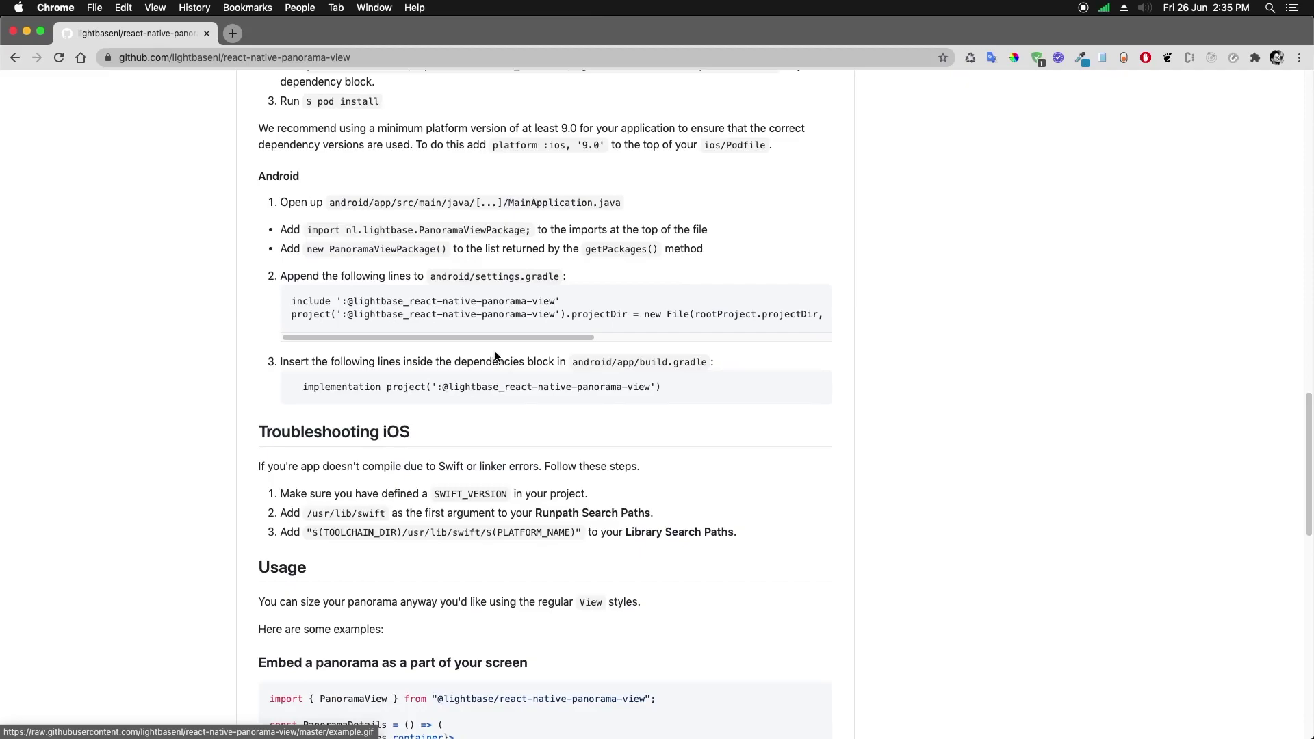
{"action": "scroll", "coordinate": [497, 358], "scroll_direction": "down", "scroll_amount": 5}
{"action": "scroll", "coordinate": [495, 352], "scroll_direction": "down", "scroll_amount": 1}
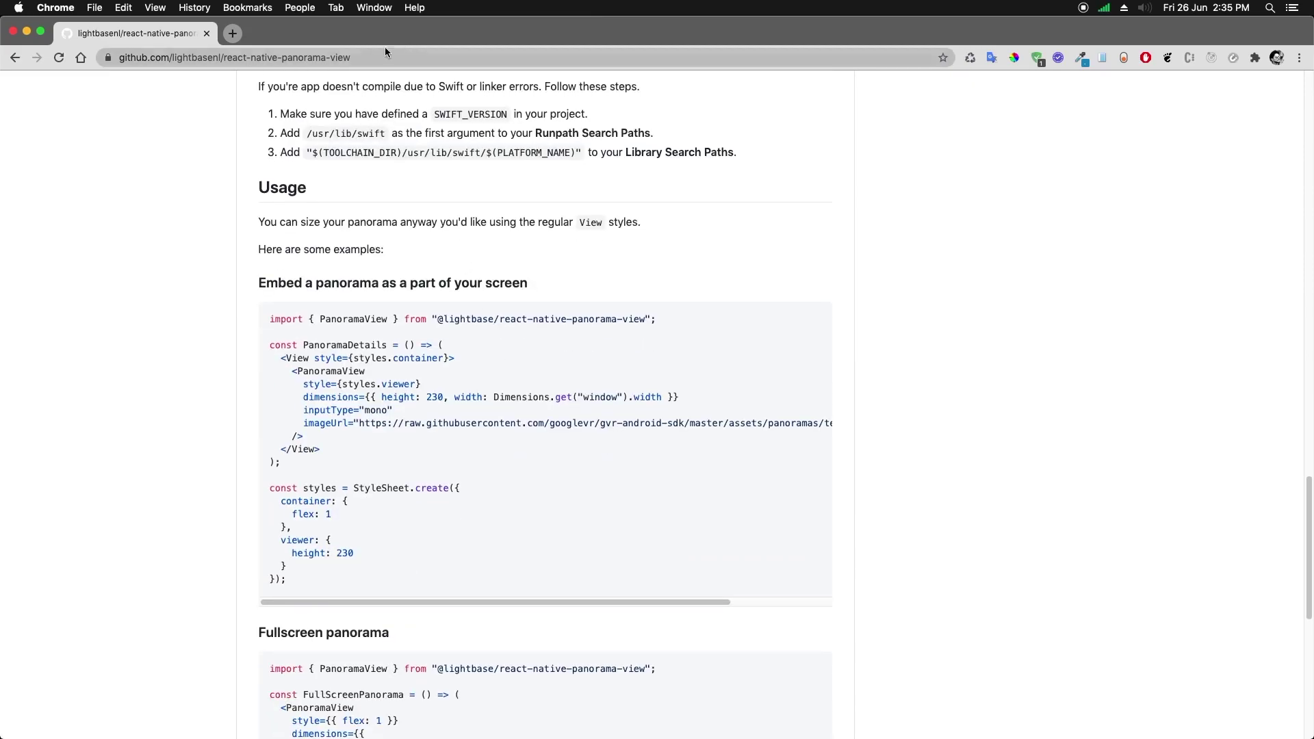
Google 'panorama images' and preview the Pixabay city-waterfront result.
{"action": "left_click", "coordinate": [232, 33]}
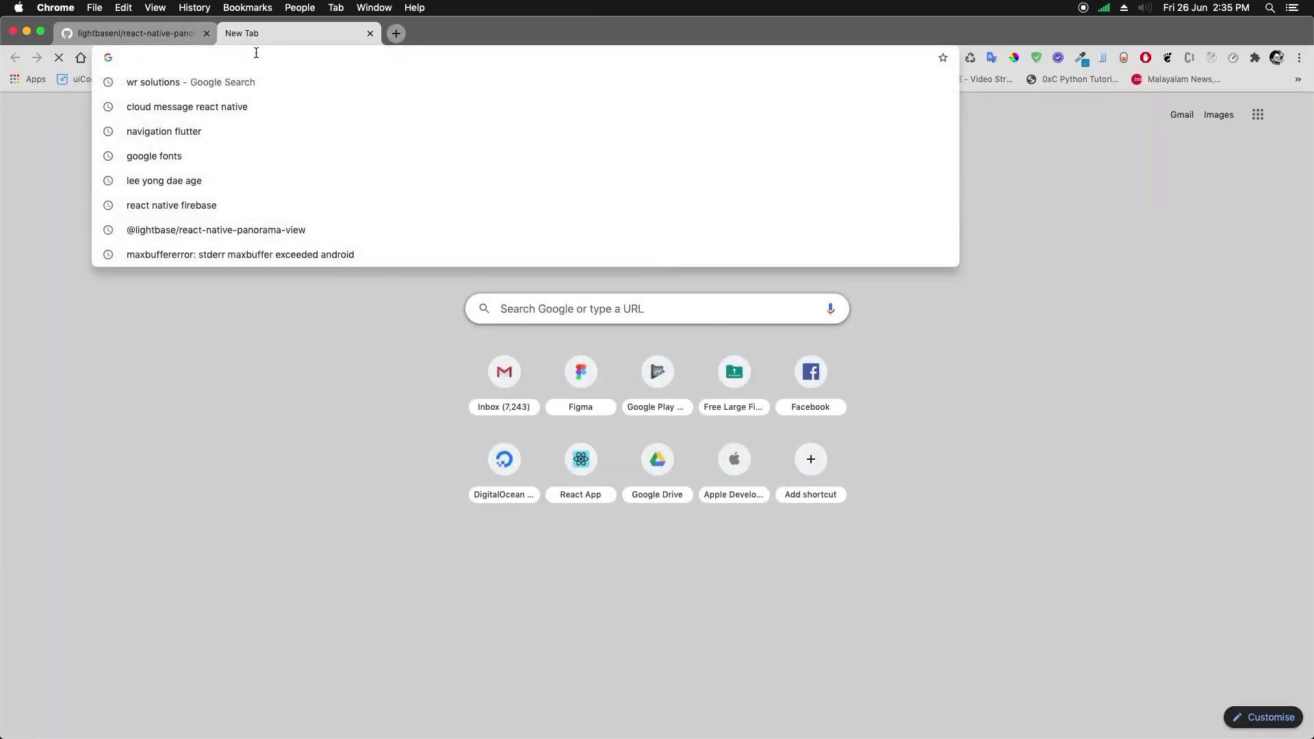
{"action": "type", "text": "panorama "}
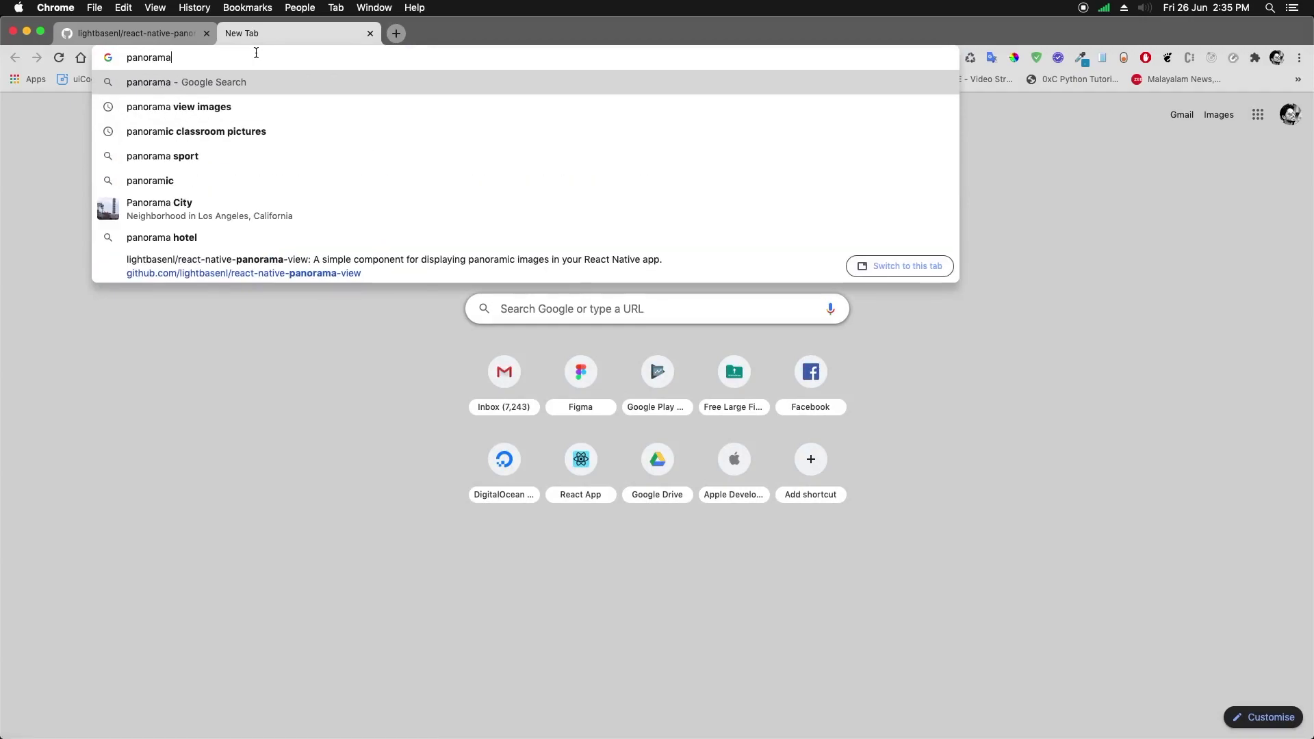
{"action": "type", "text": "o"}
{"action": "key", "text": "BackSpace"}
{"action": "type", "text": "im"}
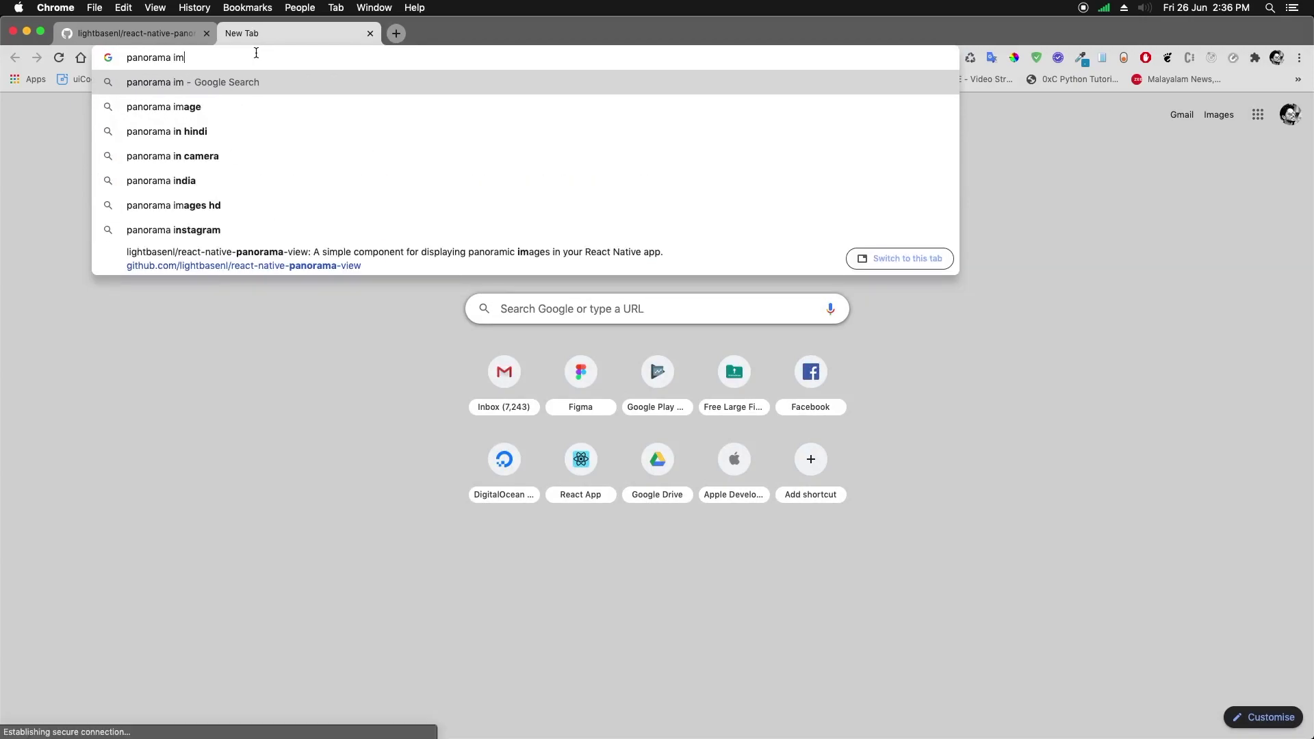
{"action": "type", "text": "ages"}
{"action": "key", "text": "Return"}
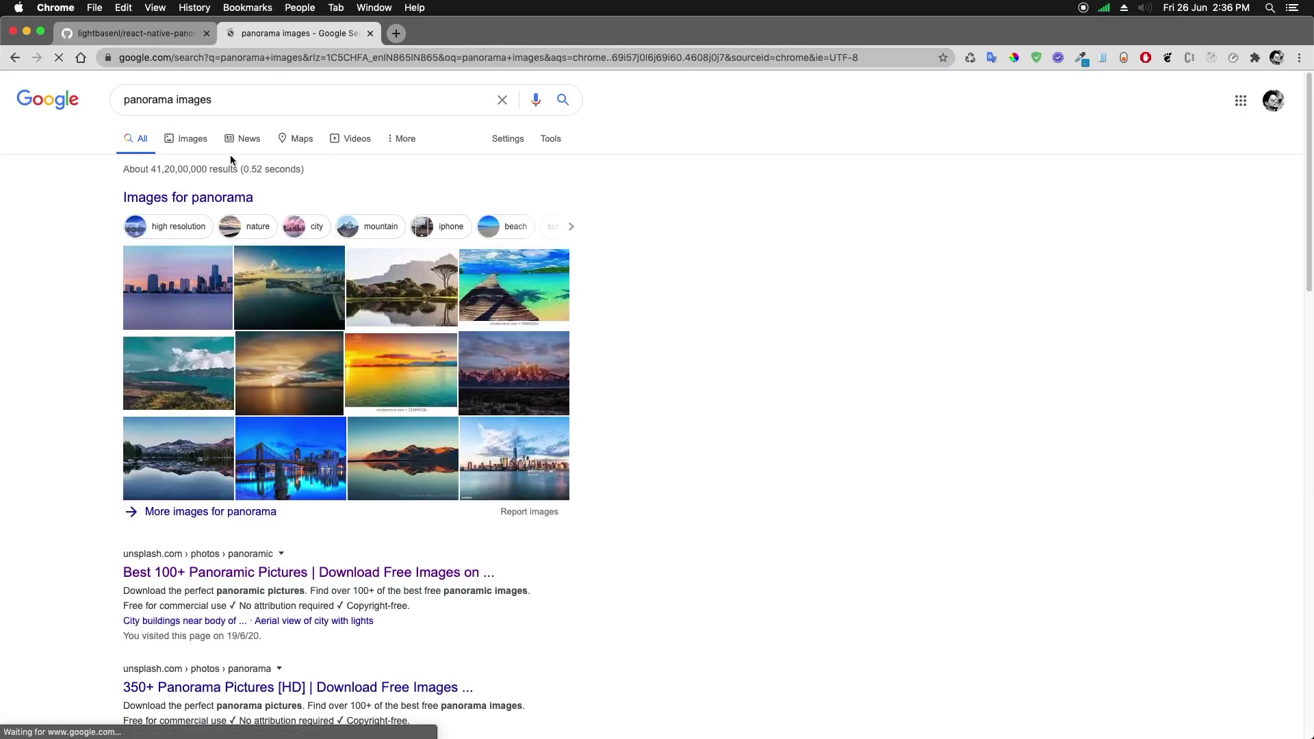
{"action": "left_click", "coordinate": [196, 142]}
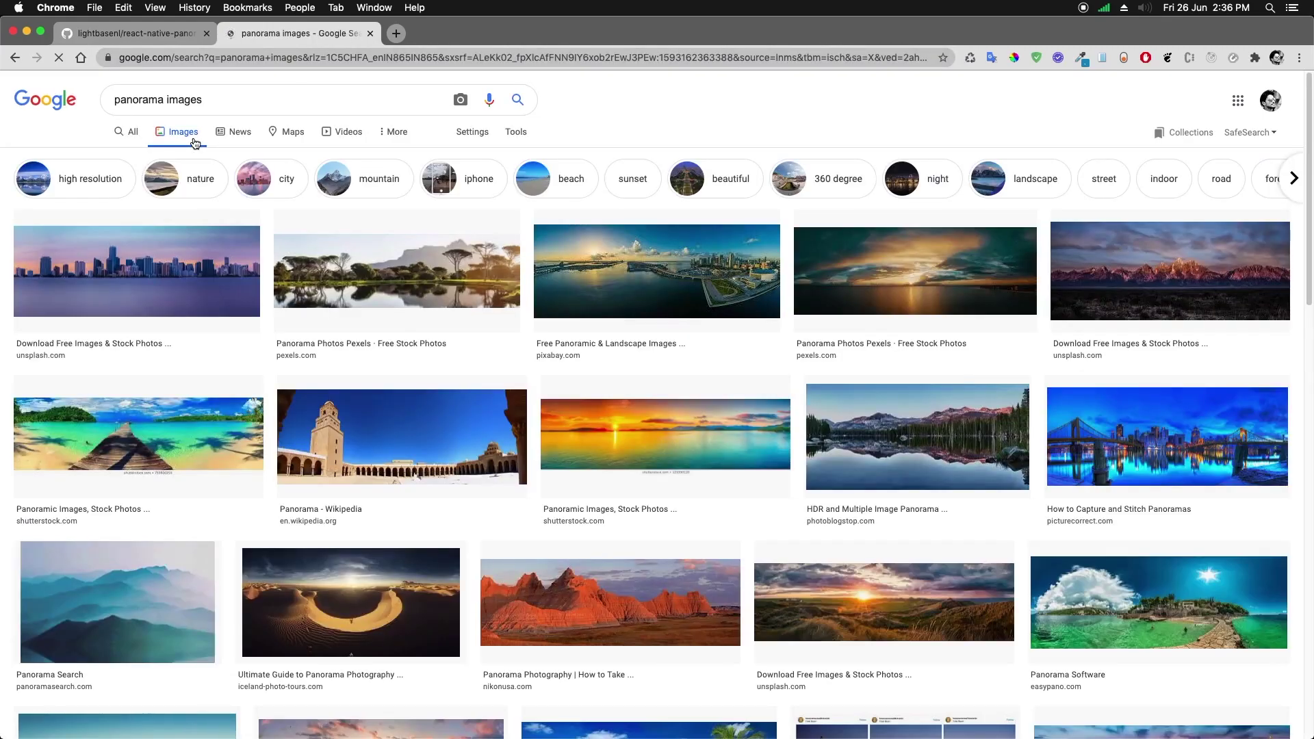
{"action": "left_click", "coordinate": [653, 270]}
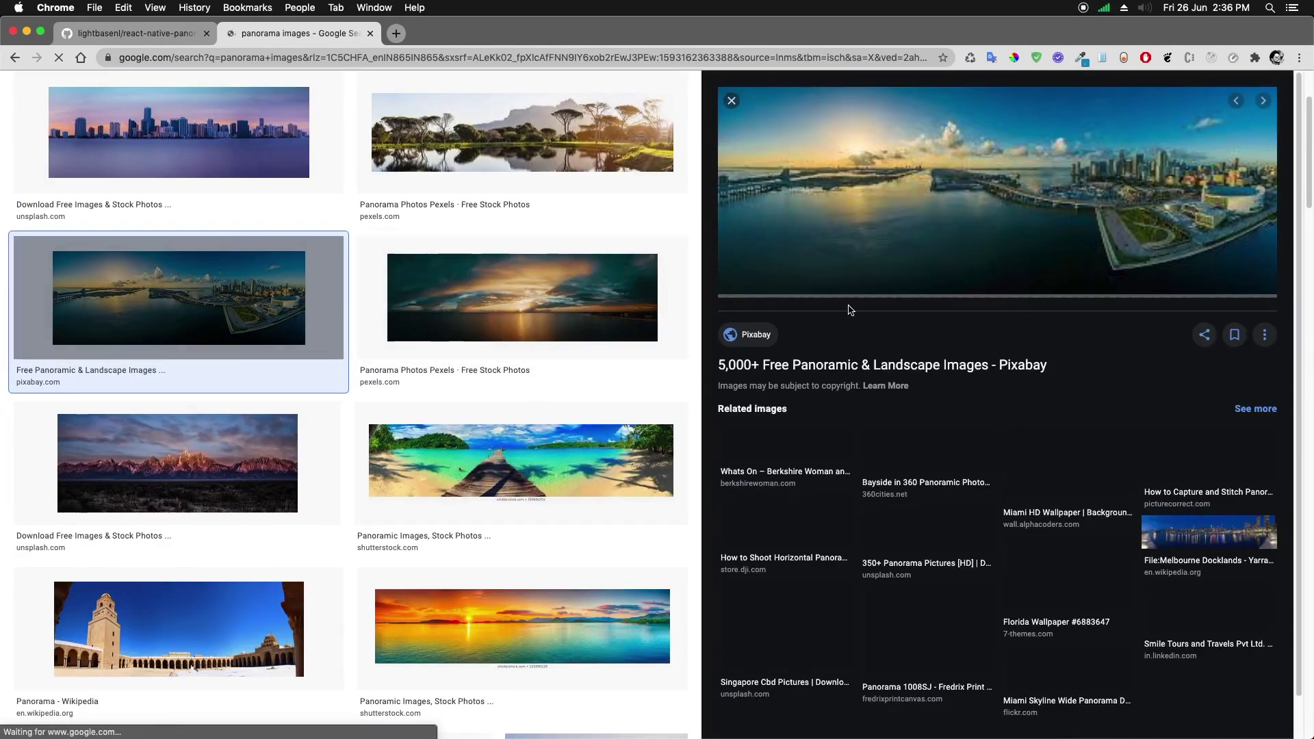
Paste the Pixabay image URL over imageUrl in Account.js and save.
{"action": "right_click", "coordinate": [851, 221]}
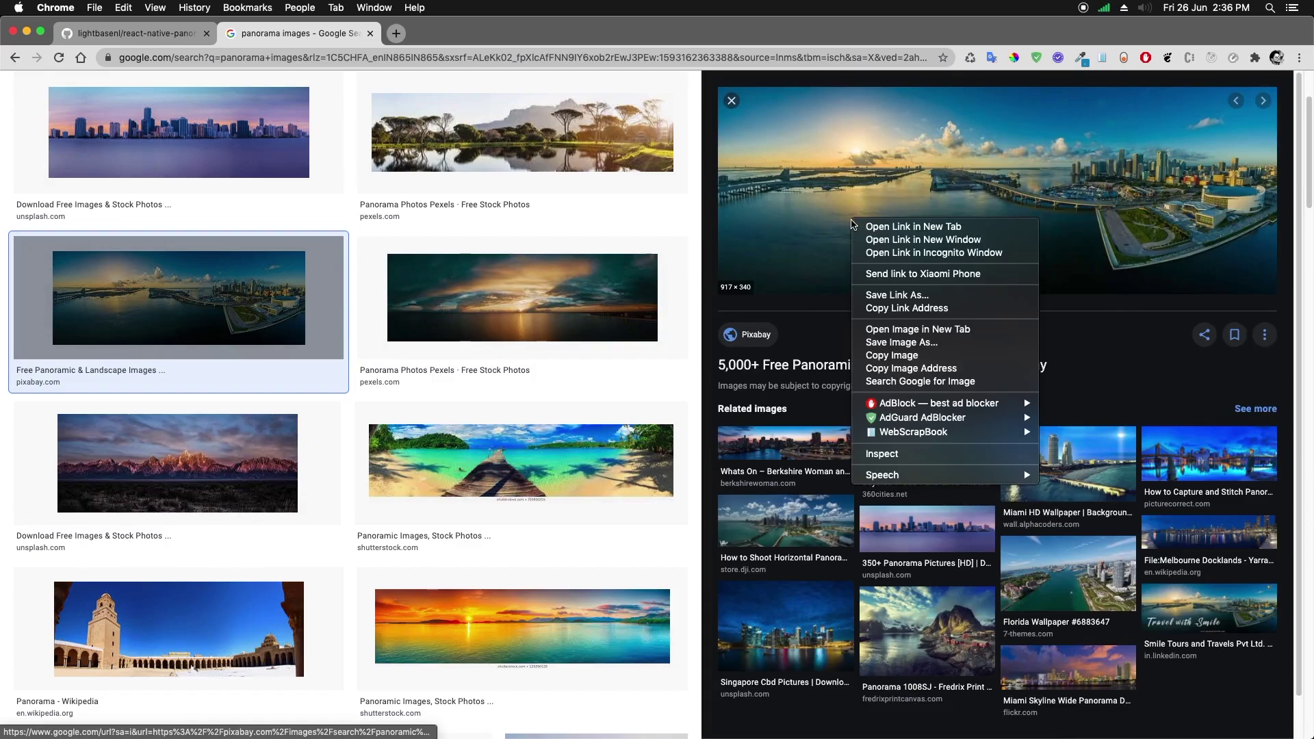
{"action": "left_click", "coordinate": [917, 328]}
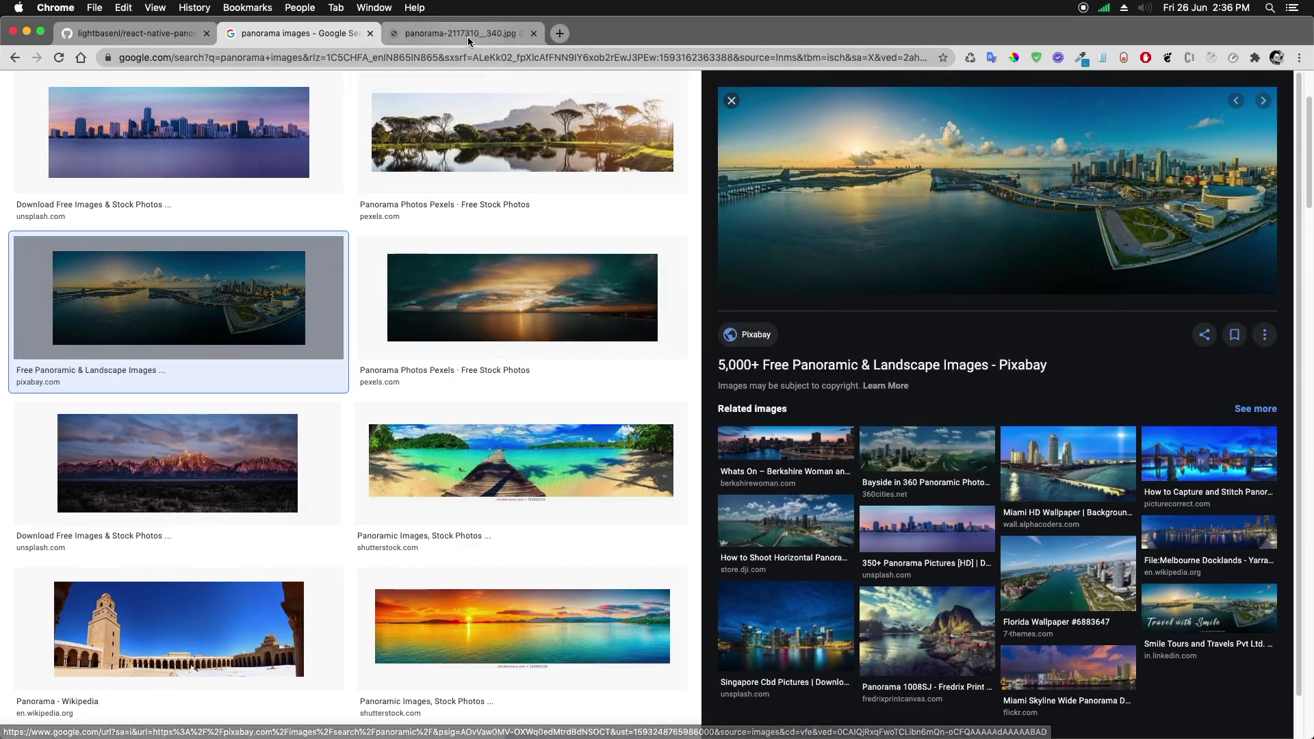
{"action": "left_click", "coordinate": [468, 34]}
{"action": "left_click", "coordinate": [442, 59]}
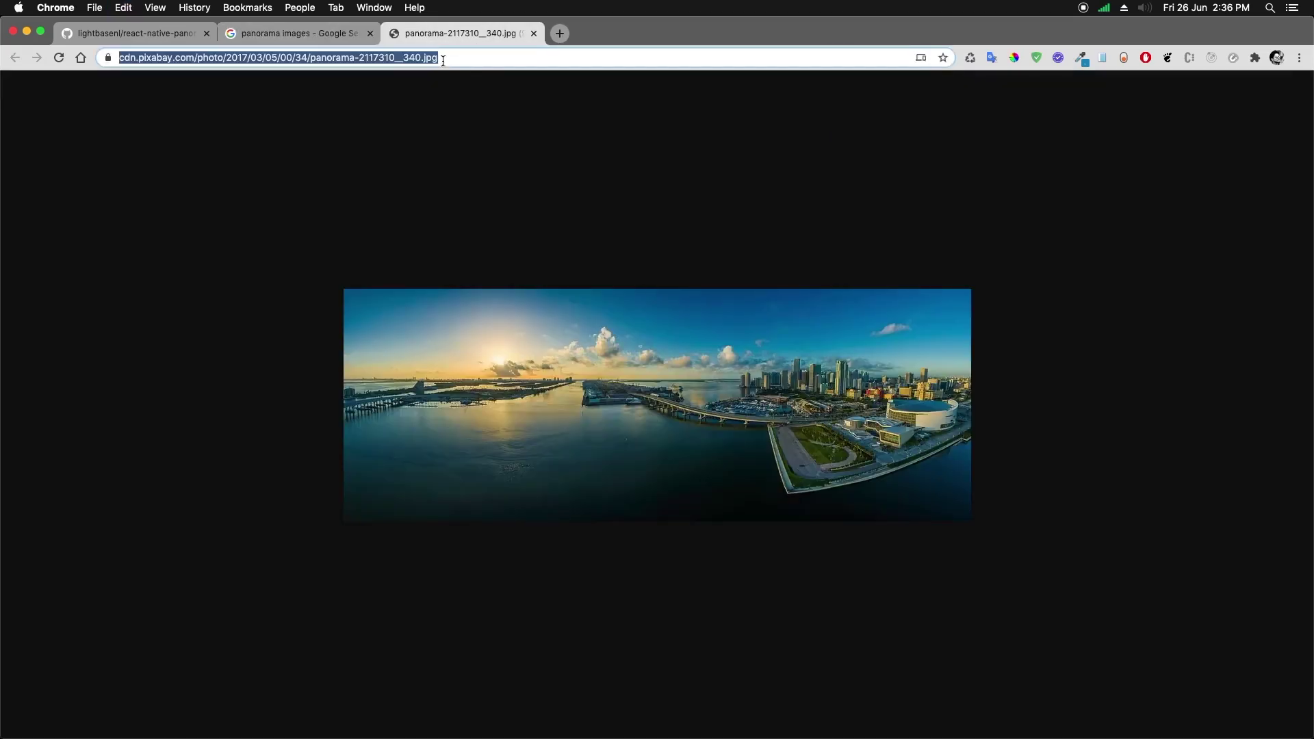
{"action": "key", "text": "super+Tab"}
{"action": "key", "text": "super+Tab"}
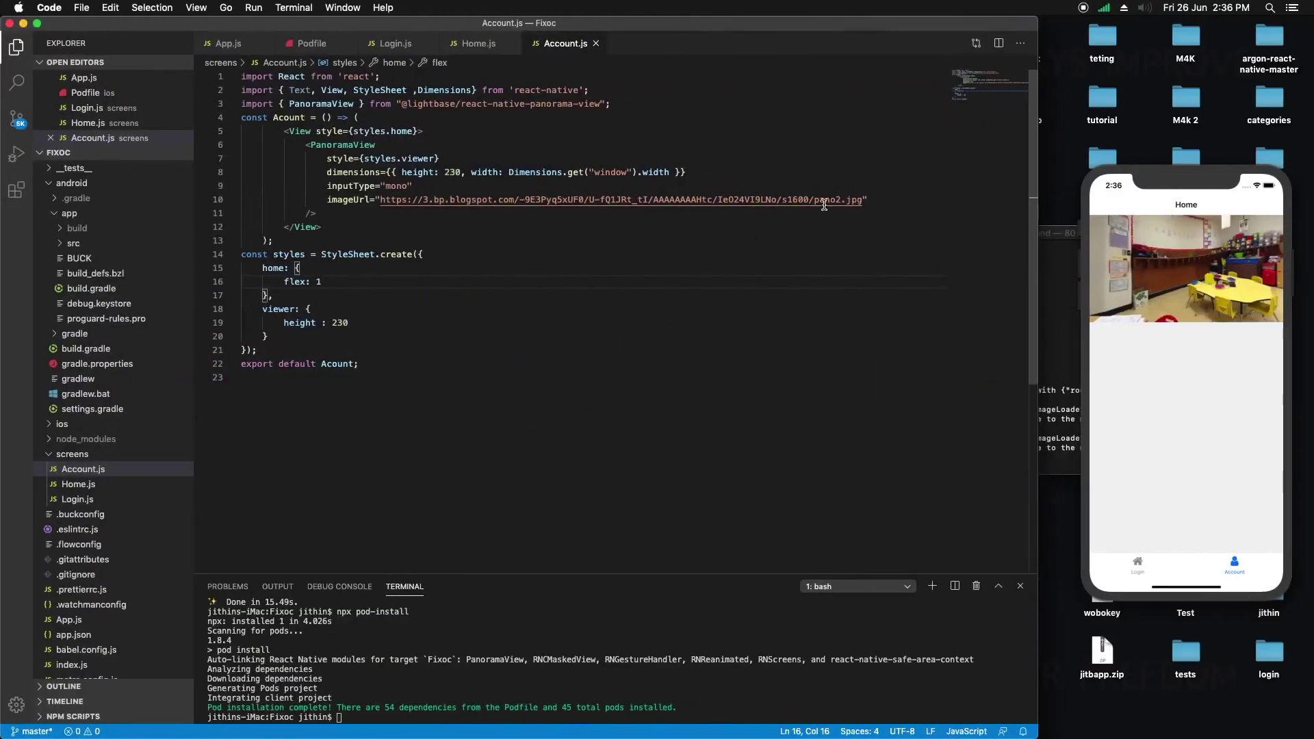
{"action": "left_click_drag", "start_coordinate": [861, 200], "coordinate": [382, 202]}
{"action": "type", "text": "https://cdn.pixabay.com/photo/2017/03/05/00/34/panorama-2117310__340.jpg"}
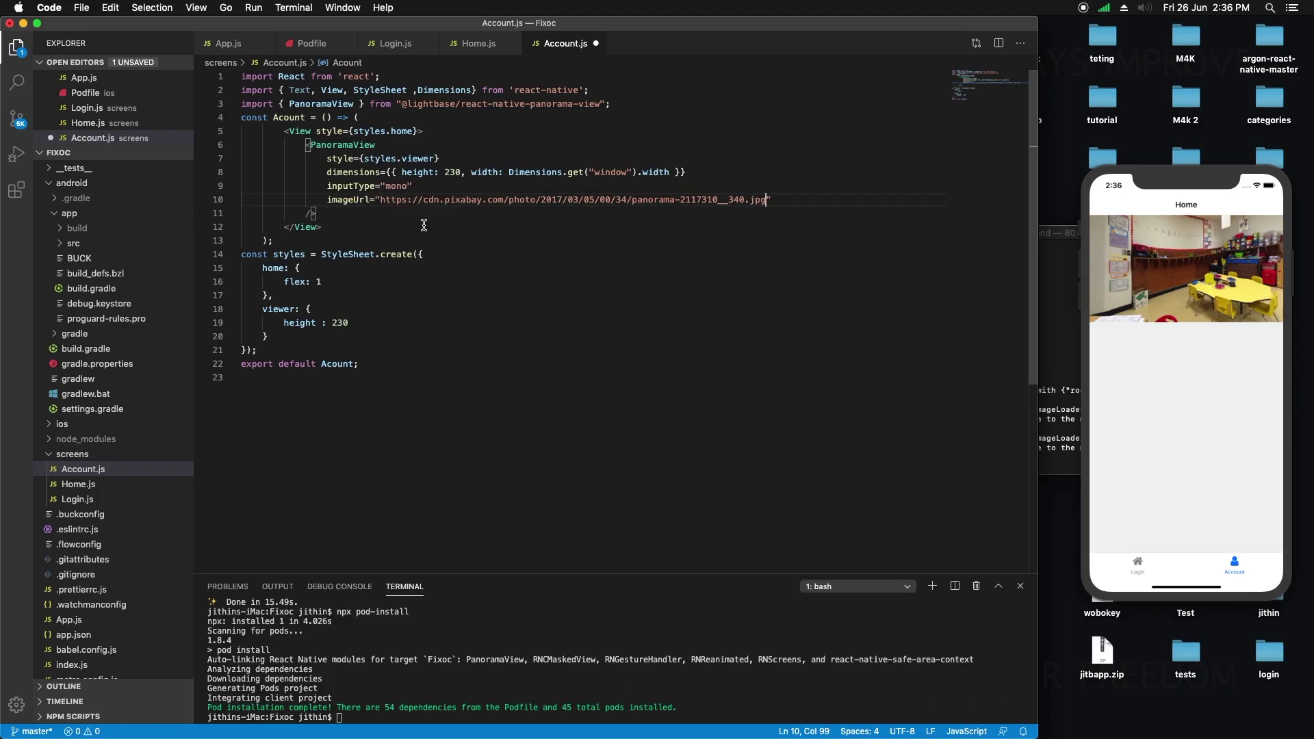
{"action": "key", "text": "super+s"}
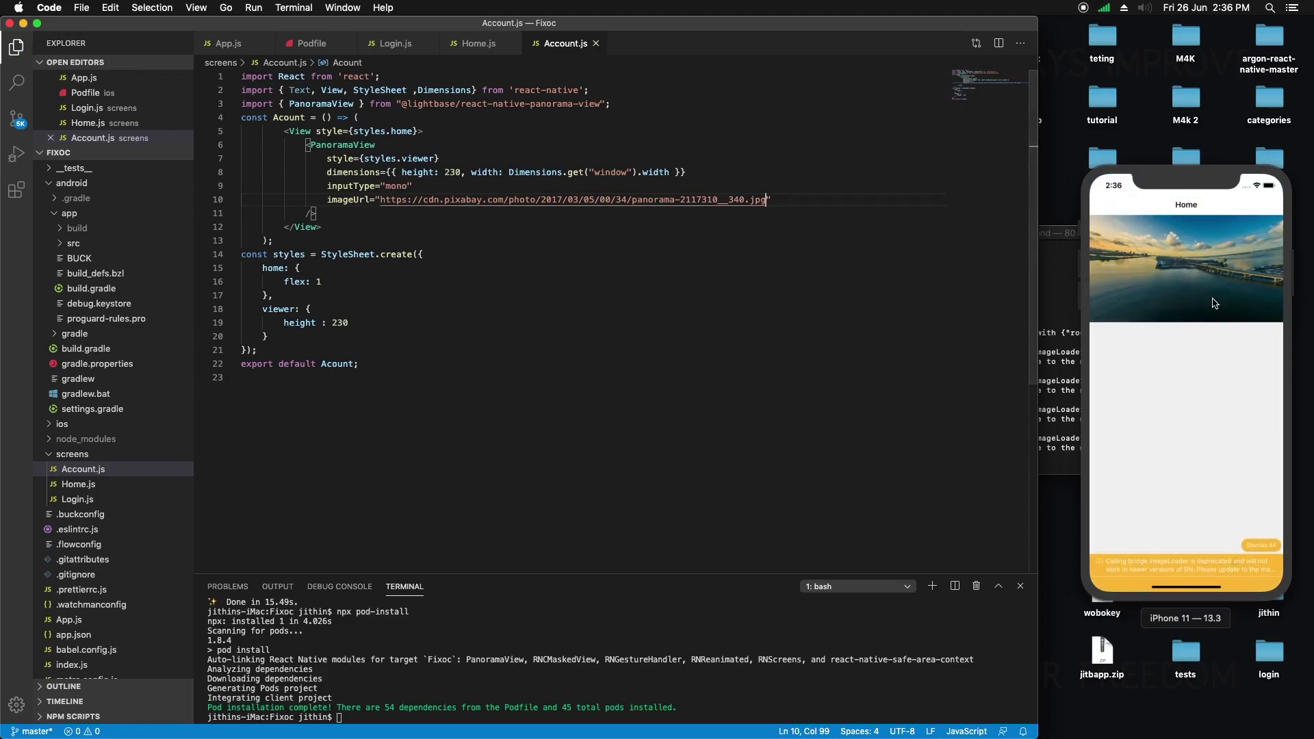
Drag the waterfront panorama across the city skyline, sunset bridge and water.
{"action": "left_click", "coordinate": [1129, 269]}
{"action": "left_click_drag", "start_coordinate": [1149, 273], "coordinate": [1098, 282]}
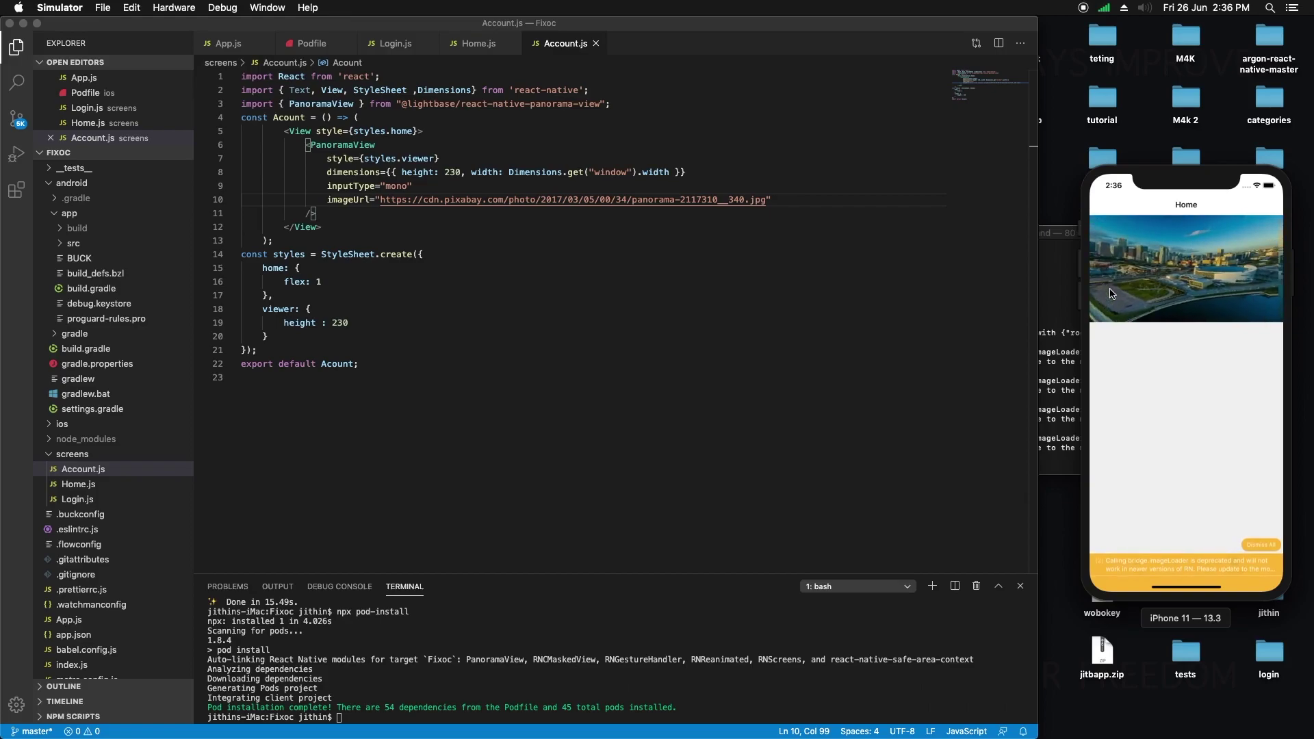
{"action": "left_click_drag", "start_coordinate": [1254, 298], "coordinate": [1178, 298]}
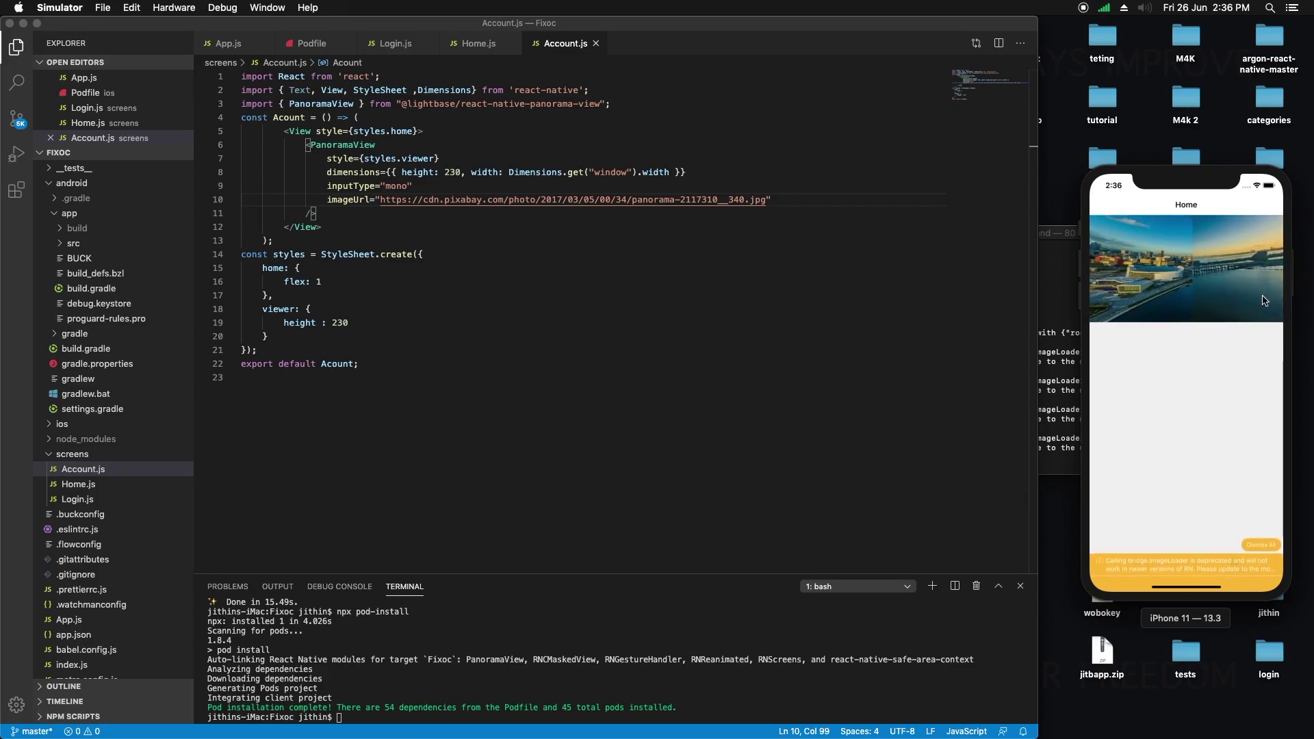
{"action": "left_click_drag", "start_coordinate": [1173, 296], "coordinate": [1272, 295]}
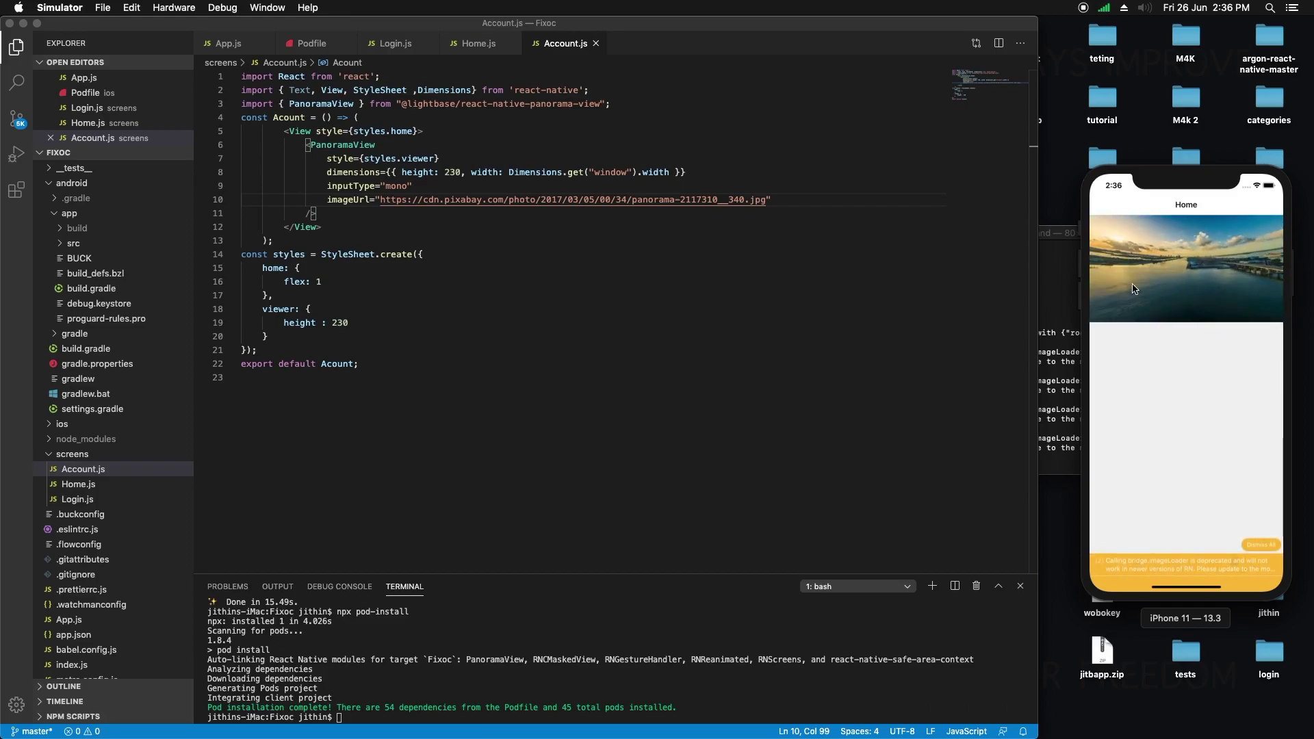
{"action": "left_click_drag", "start_coordinate": [1192, 294], "coordinate": [1233, 297]}
{"action": "left_click_drag", "start_coordinate": [1140, 291], "coordinate": [1217, 298]}
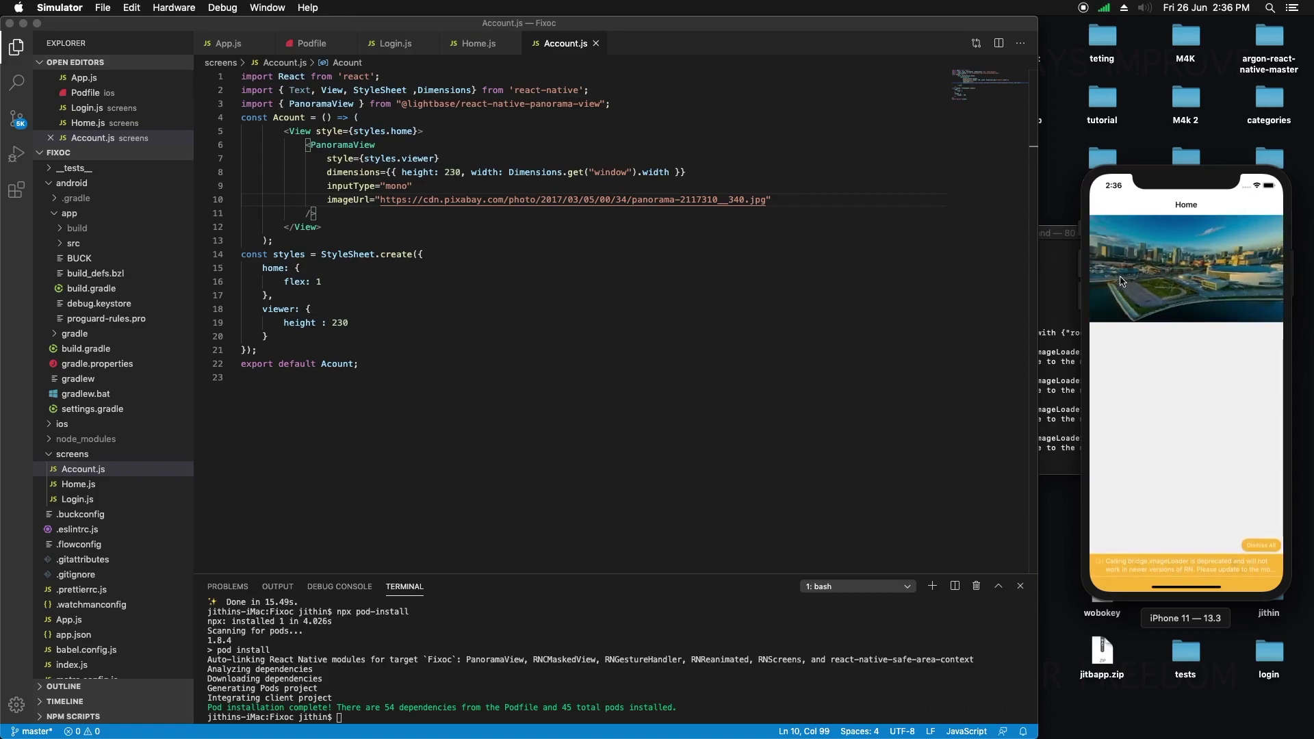
Dismiss the deprecation warning, switch Login then Account tabs, and drag the panorama again.
{"action": "left_click", "coordinate": [1260, 546]}
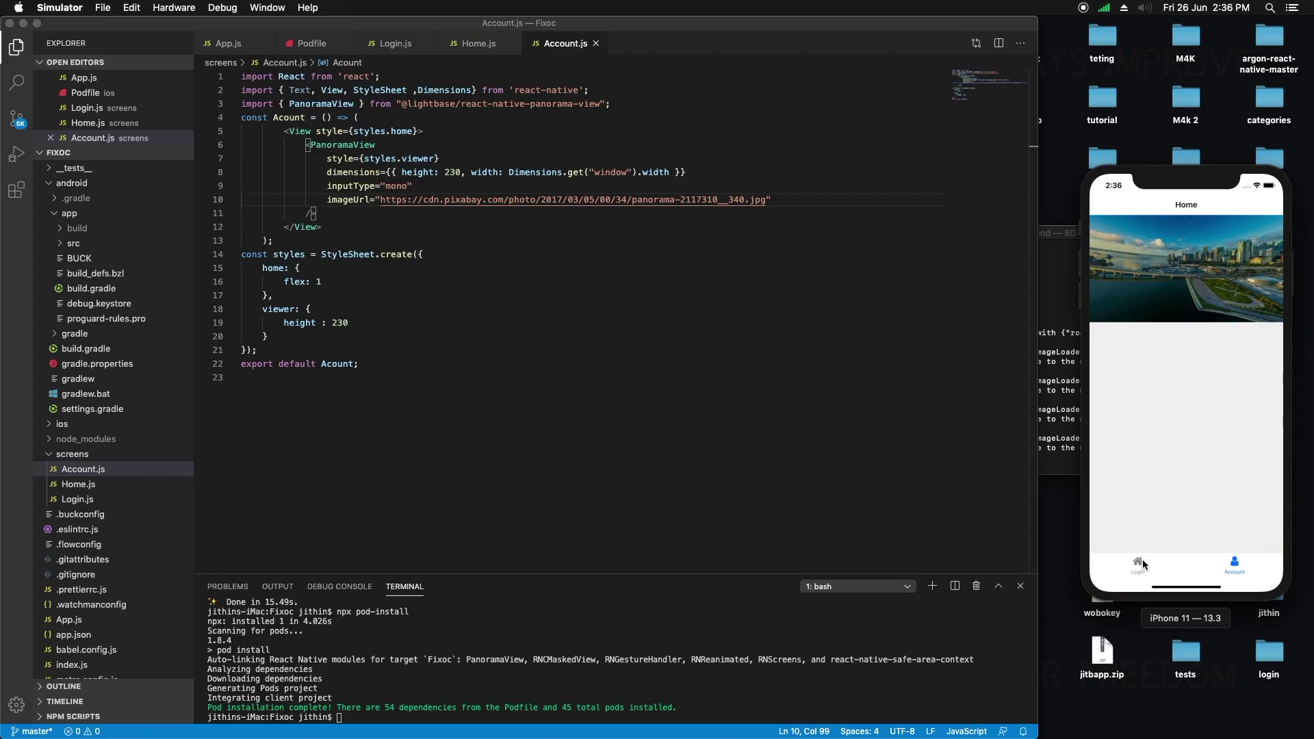
{"action": "left_click", "coordinate": [1142, 562]}
{"action": "left_click", "coordinate": [1239, 565]}
{"action": "left_click_drag", "start_coordinate": [1143, 294], "coordinate": [1229, 298]}
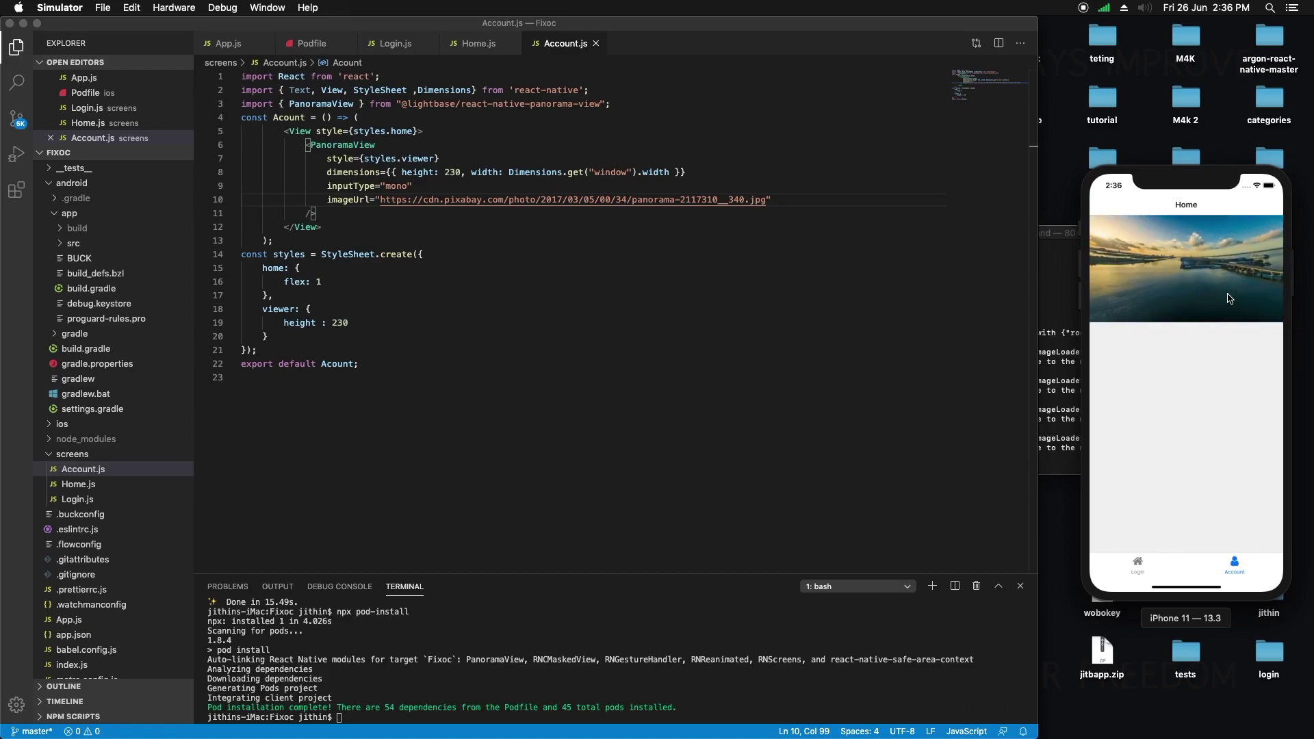